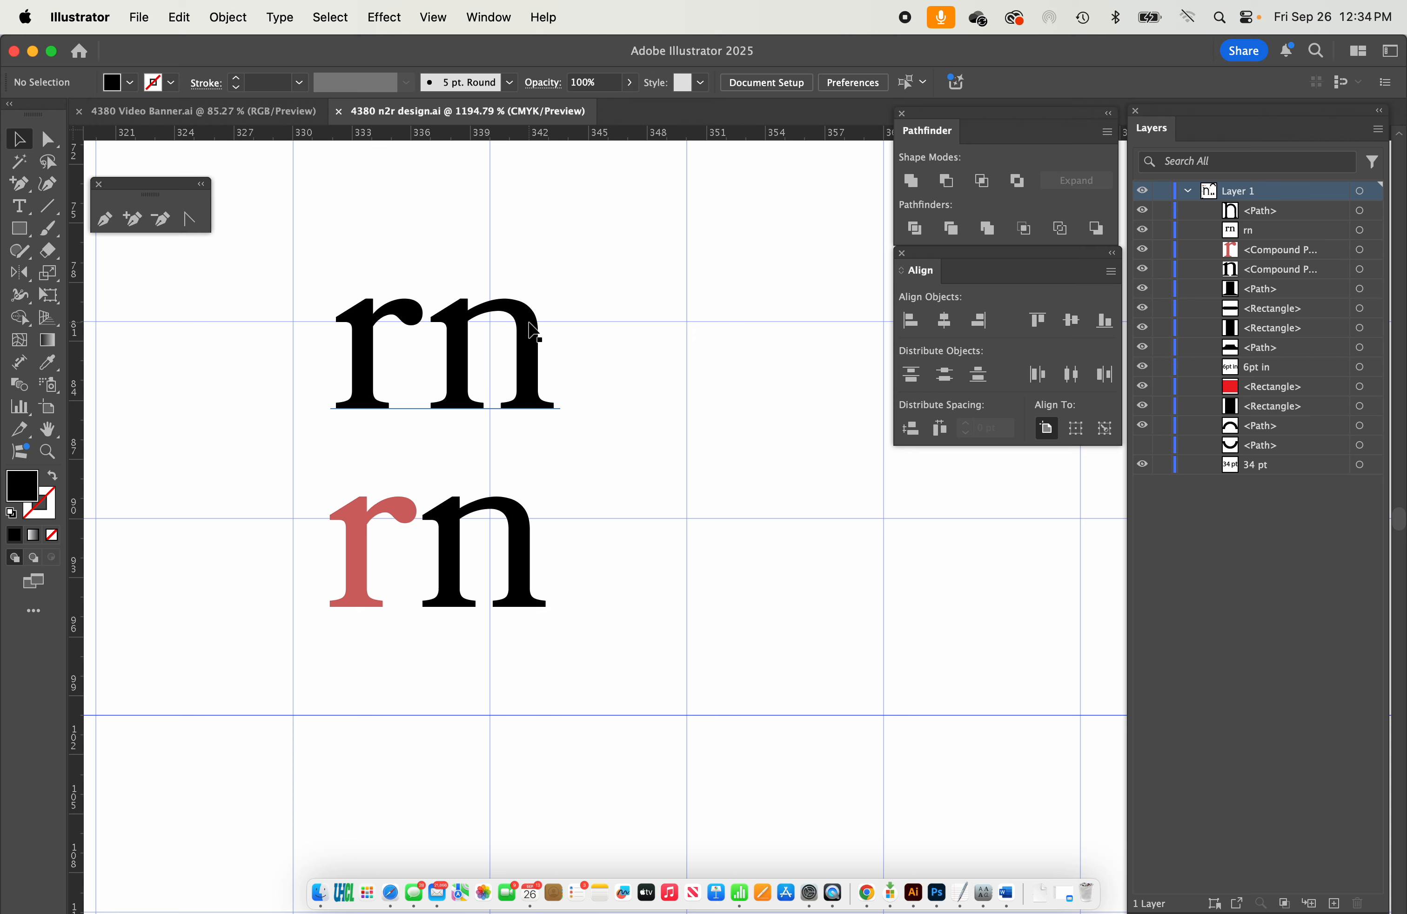
# Delete the live-text rn sample above the red and black outlined letters.
pyautogui.moveTo(532, 330)
pyautogui.mouseDown()
pyautogui.moveTo(582, 288)
pyautogui.moveTo(684, 274)
pyautogui.moveTo(504, 278)
pyautogui.moveTo(530, 325)
pyautogui.mouseUp()
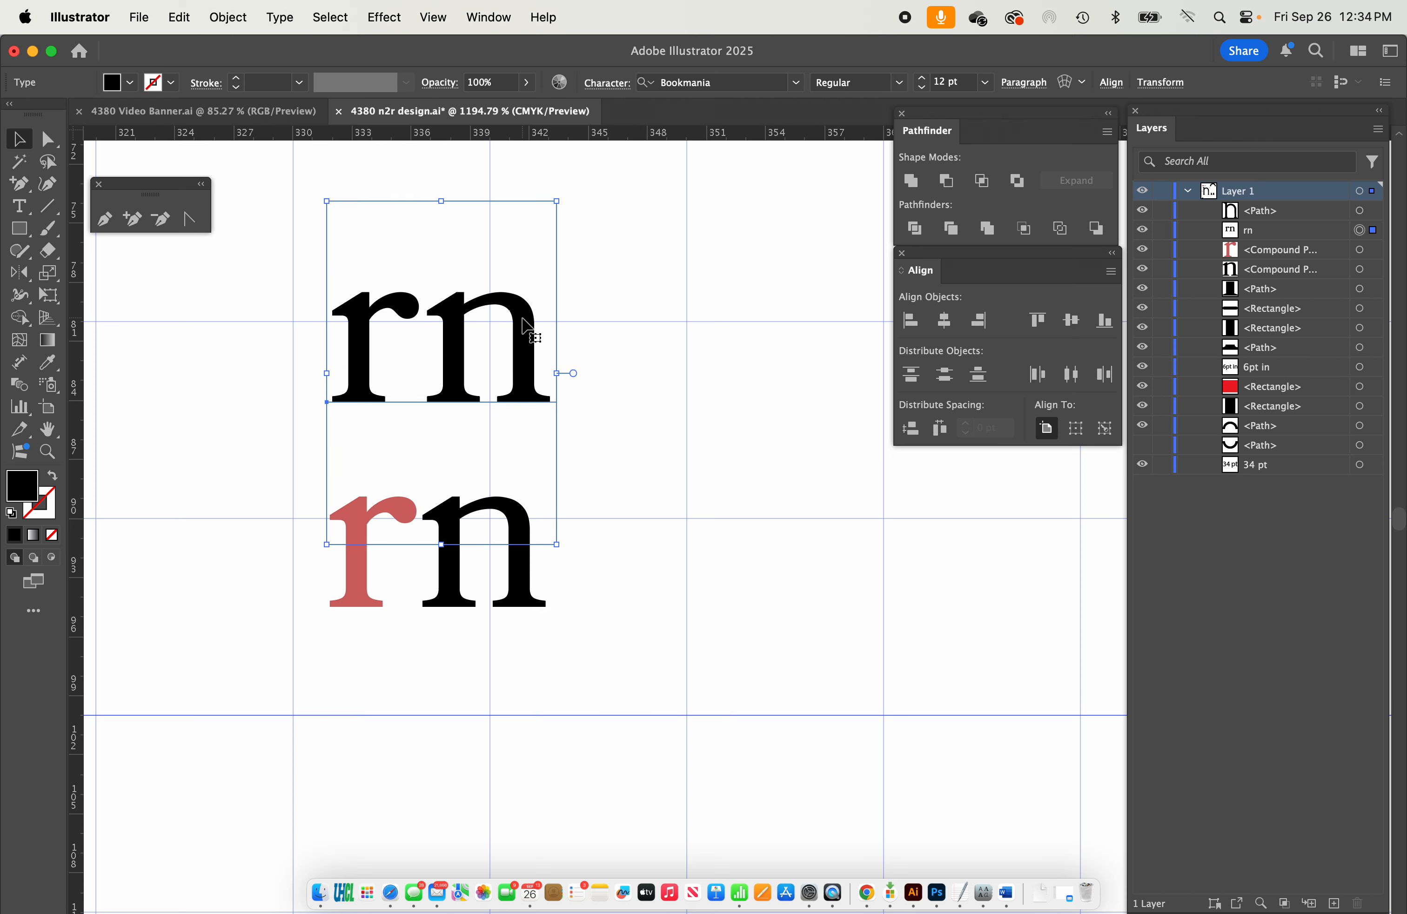
pyautogui.press('Delete')
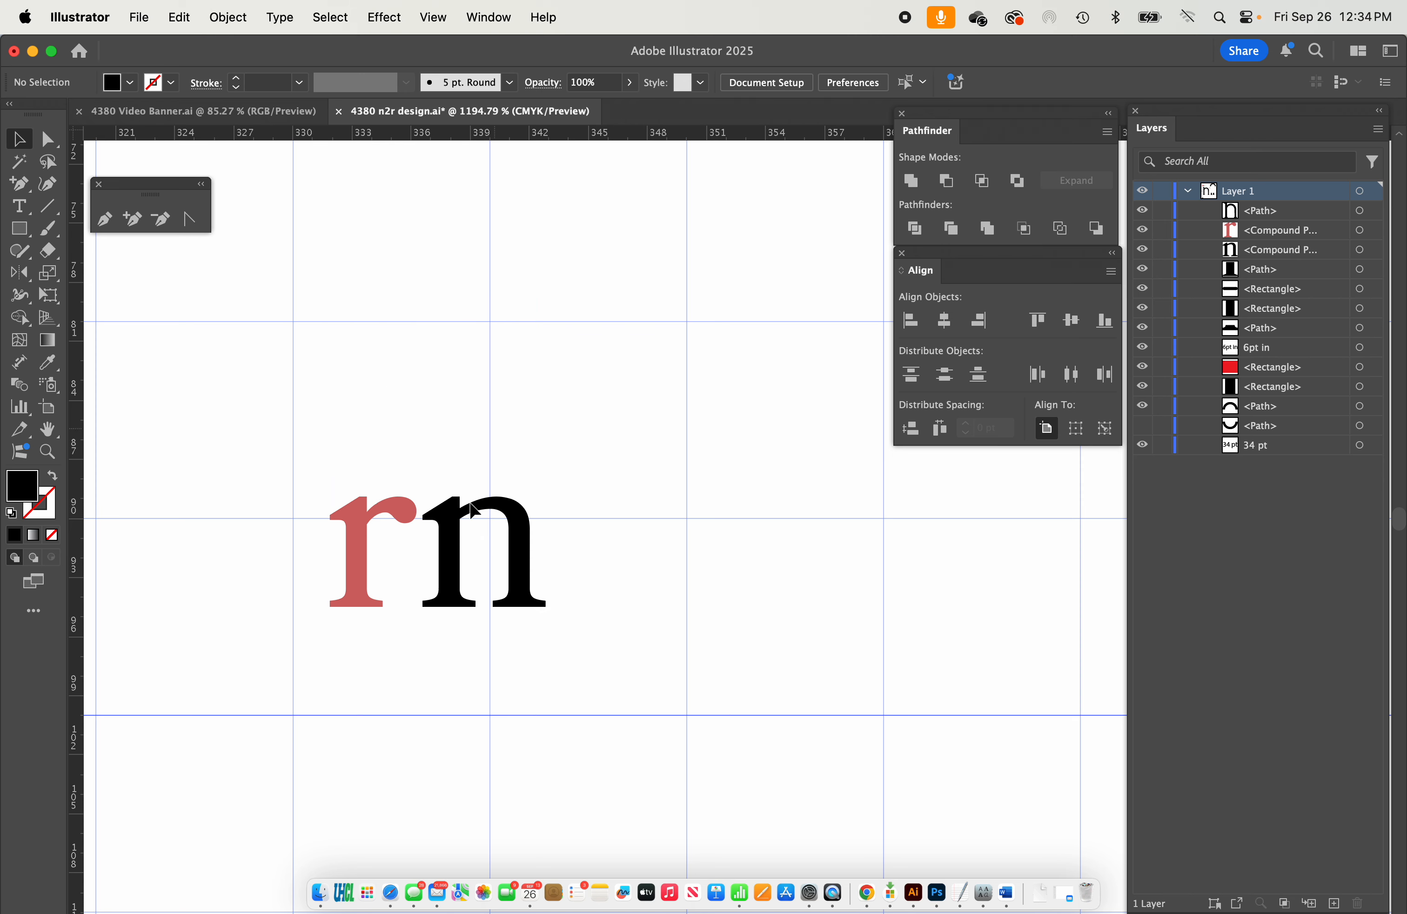
# Overlay the small red r on the black n to compare their shapes and return it beside the n.
pyautogui.moveTo(356, 552); pyautogui.dragTo(449, 552)
pyautogui.click(342, 598)
pyautogui.scroll(5, 342, 597)
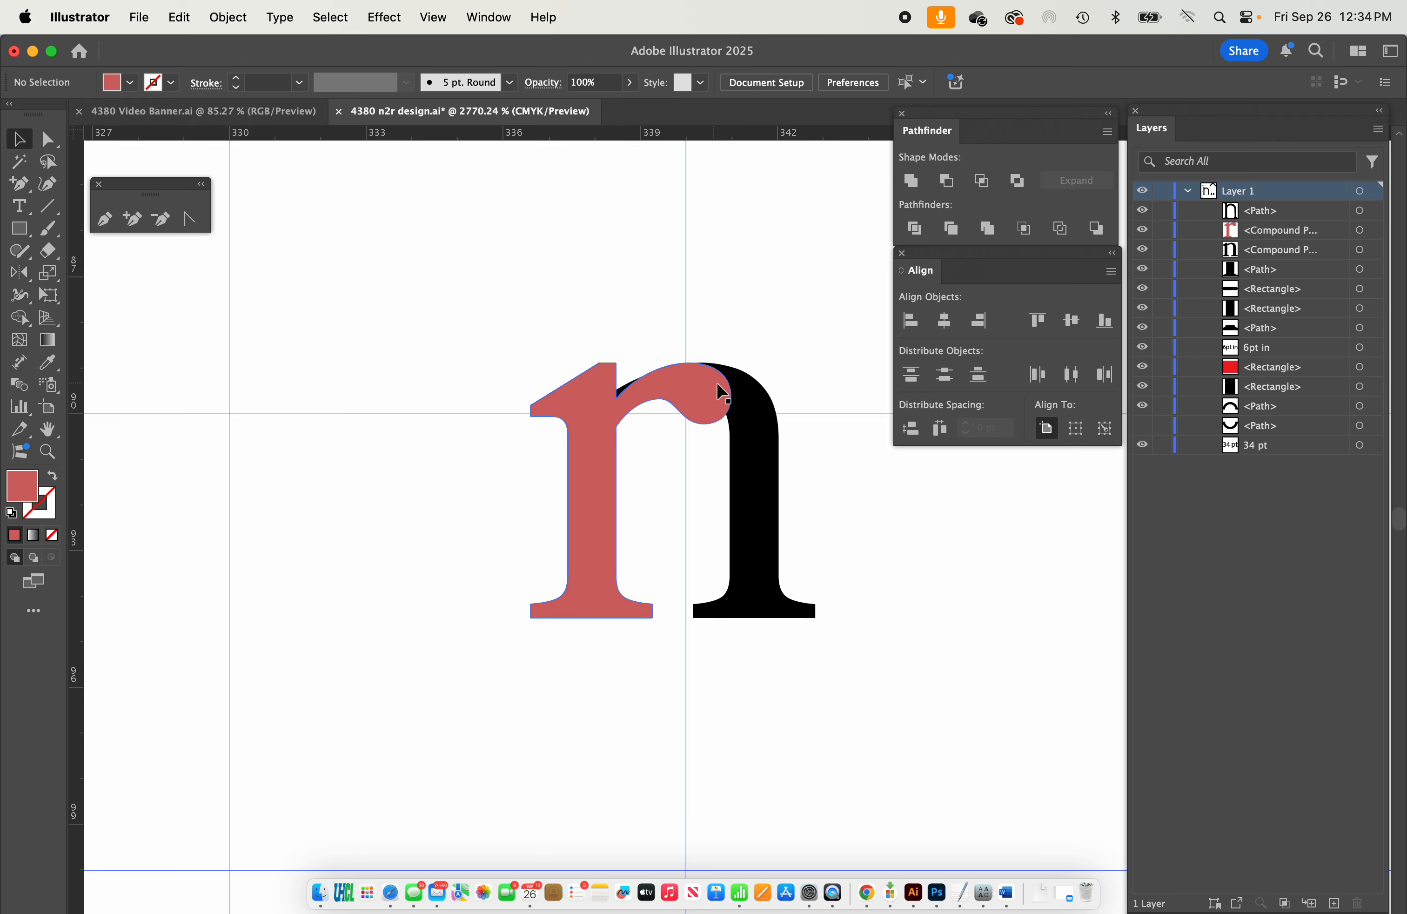
pyautogui.moveTo(723, 393); pyautogui.dragTo(494, 392)
pyautogui.scroll(-5, 657, 451)
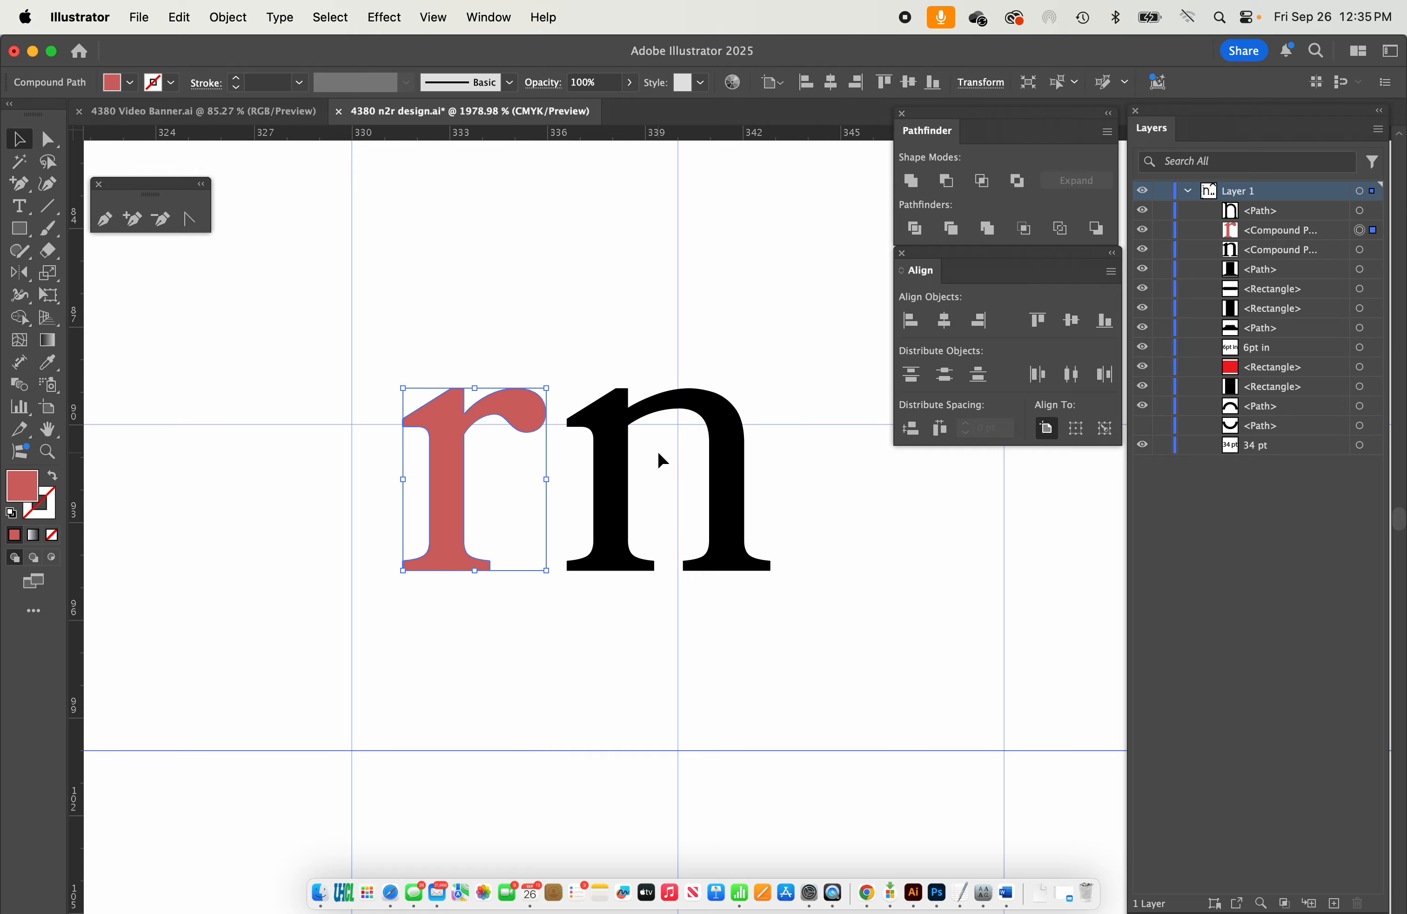
pyautogui.scroll(-6, 657, 453)
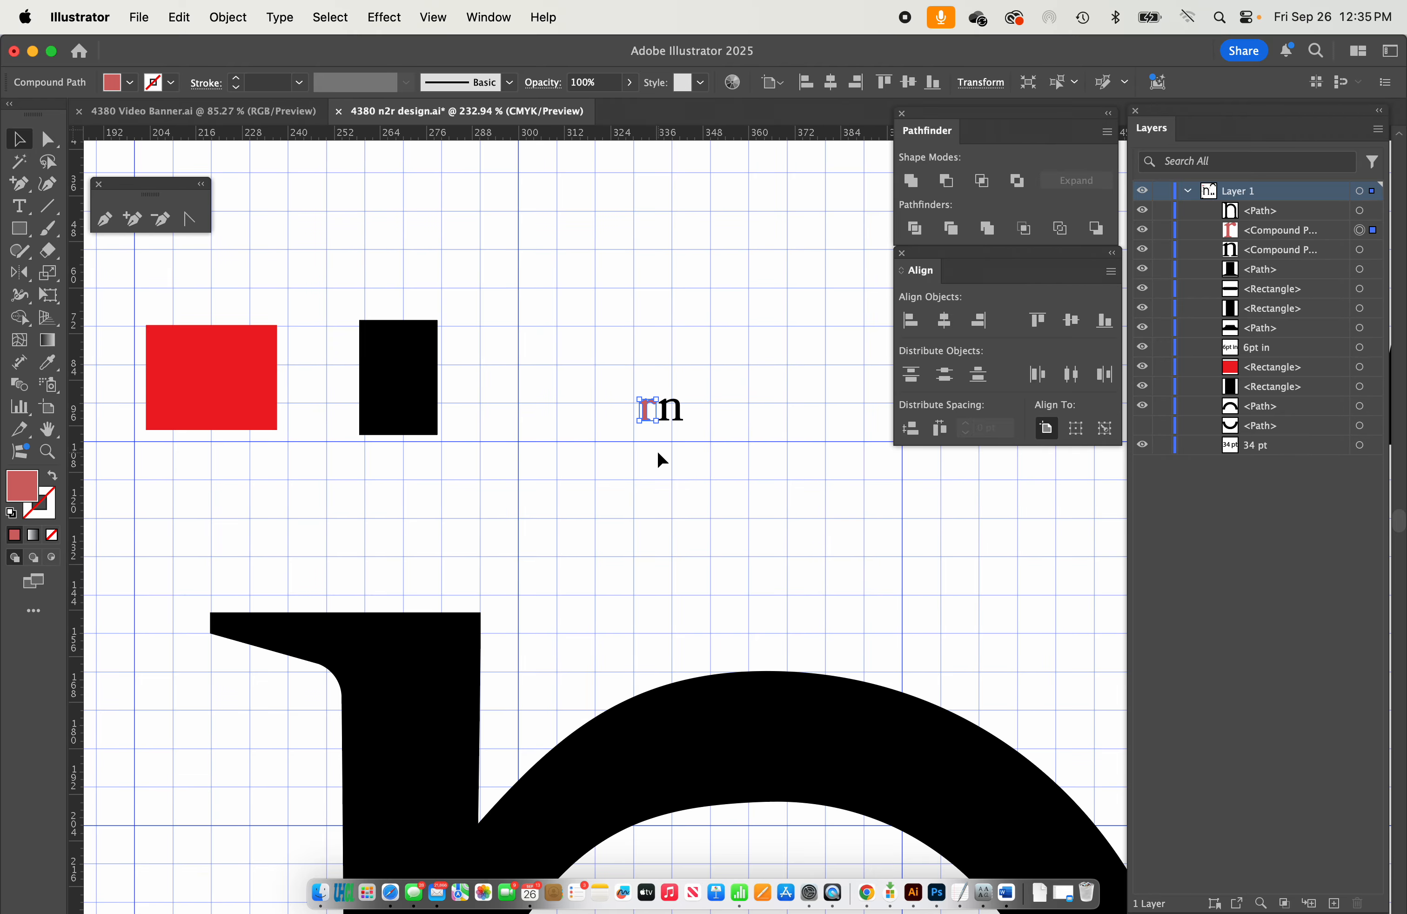
# Draw a diagonal cutting line across the end of the large n's arch and adjust its outer endpoint.
pyautogui.scroll(-3, 657, 450)
pyautogui.click(48, 206)
pyautogui.moveTo(522, 533); pyautogui.dragTo(743, 288)
pyautogui.click(48, 138)
pyautogui.moveTo(742, 288); pyautogui.dragTo(812, 245)
# Split the large n along the diagonal line and delete its second stem to leave an r.
pyautogui.click(19, 139)
pyautogui.click(228, 17)
pyautogui.click(730, 623)
pyautogui.press('Delete')
pyautogui.scroll(-3, 730, 623)
pyautogui.click(477, 688)
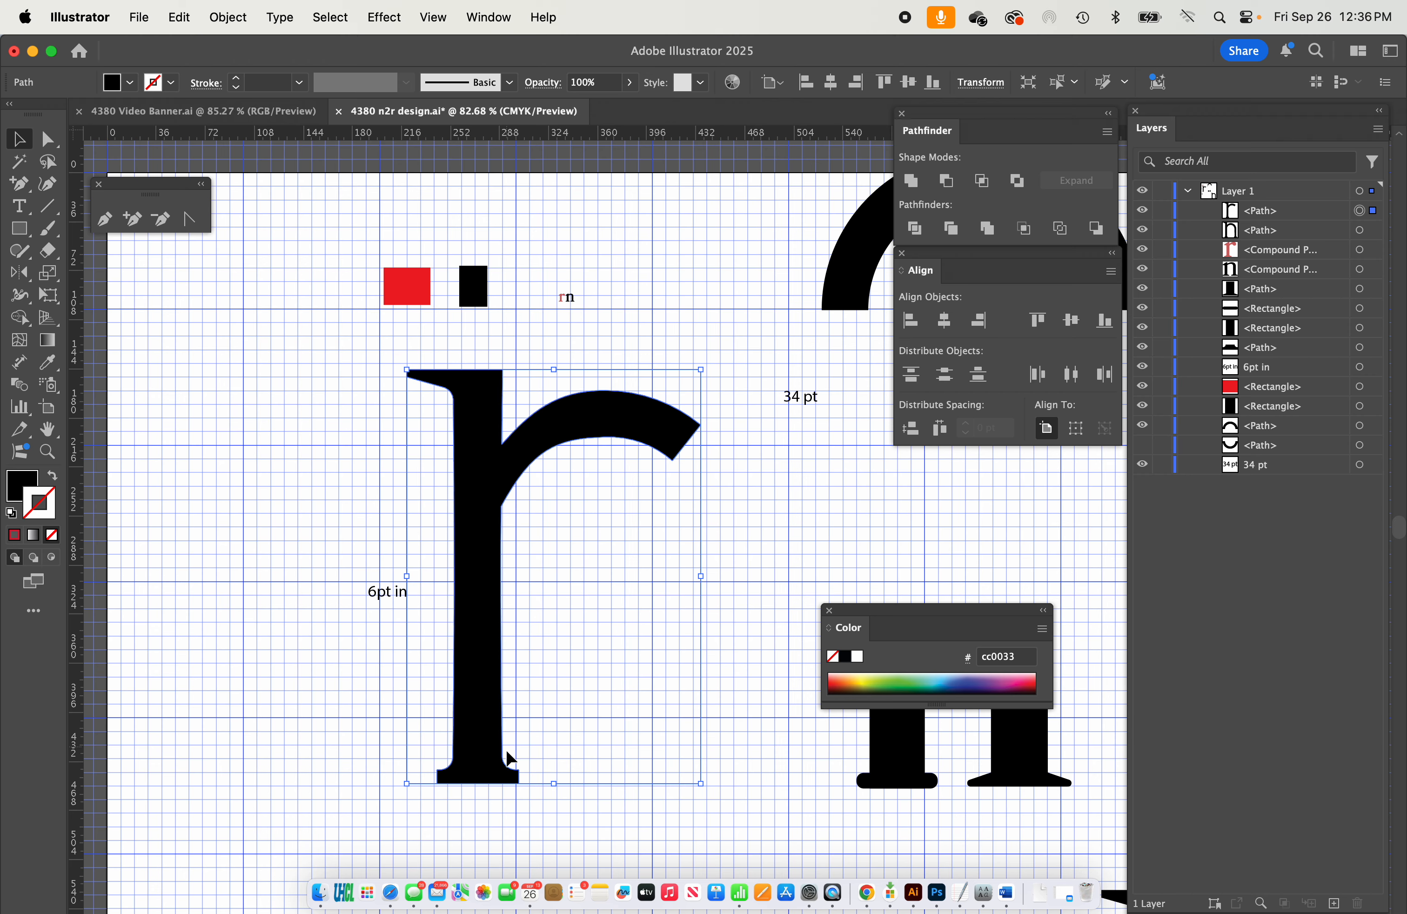
# Compare the small reference r and n with the large r, examining the arm ending and the foot serifs.
pyautogui.scroll(3, 535, 564)
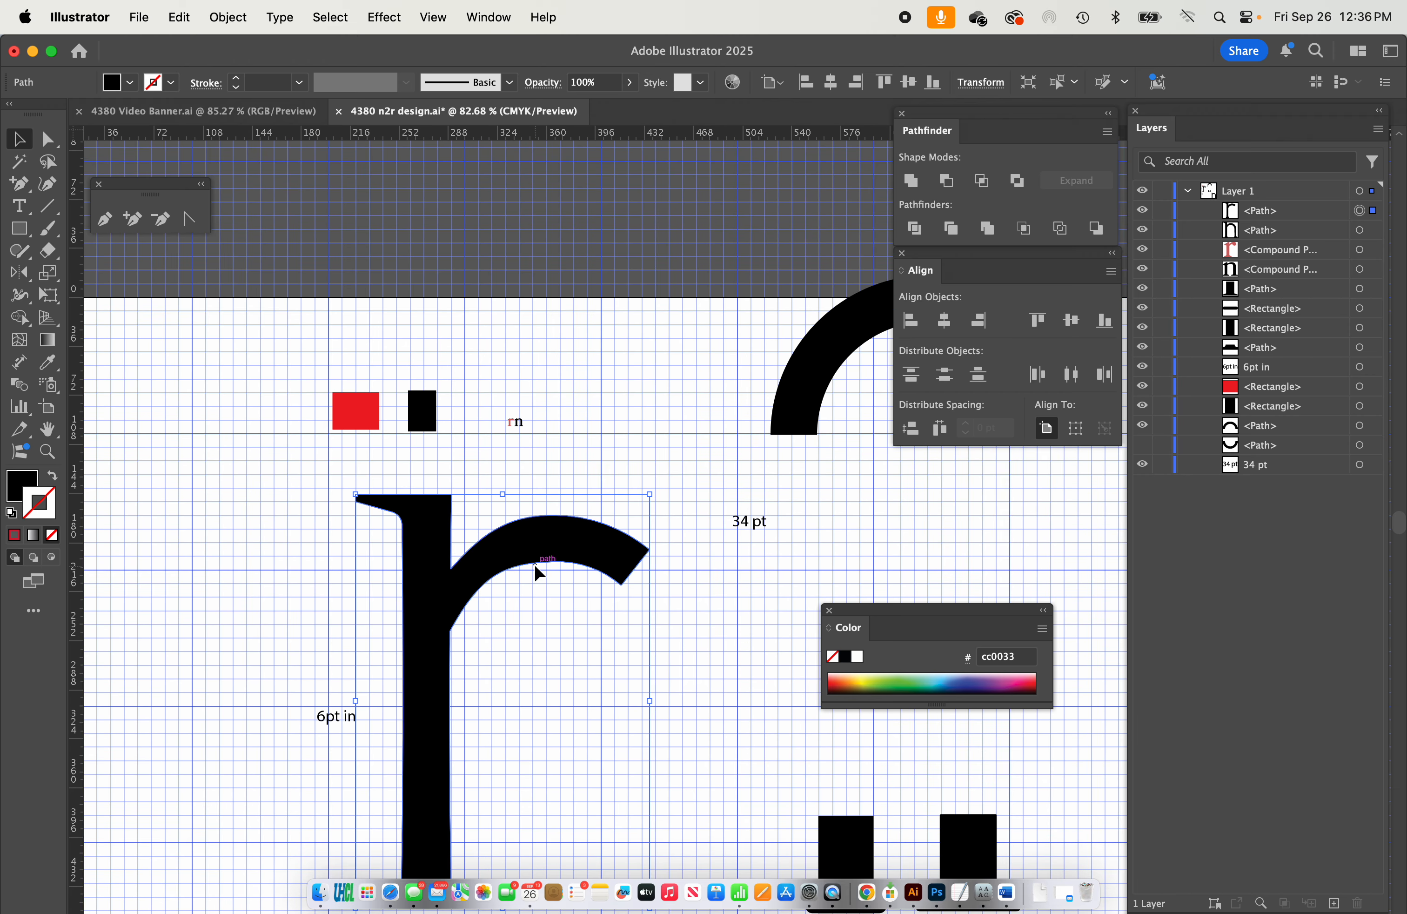
pyautogui.scroll(5, 520, 394)
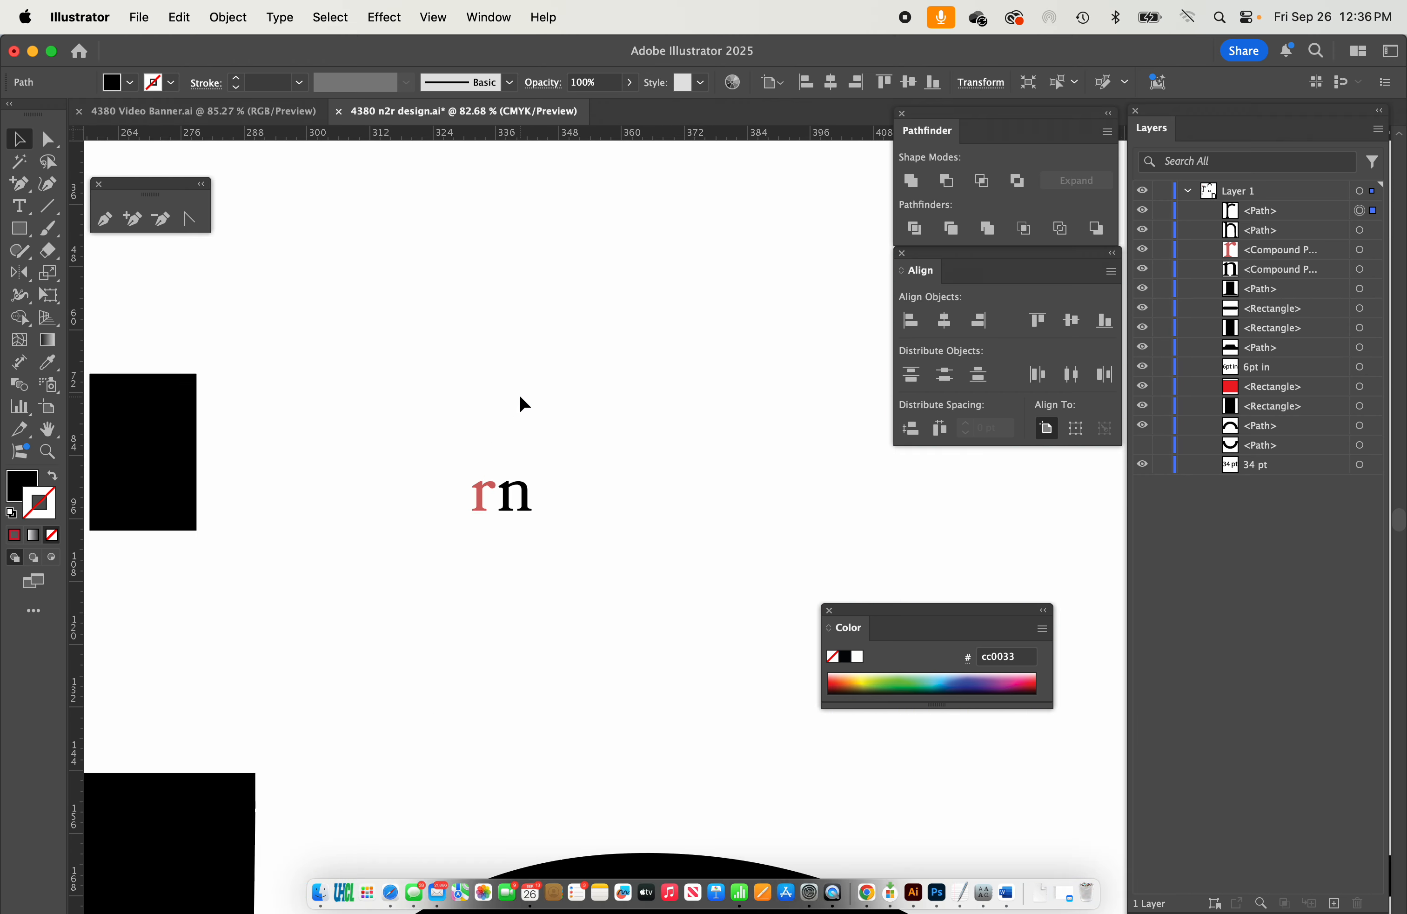
pyautogui.scroll(6, 505, 500)
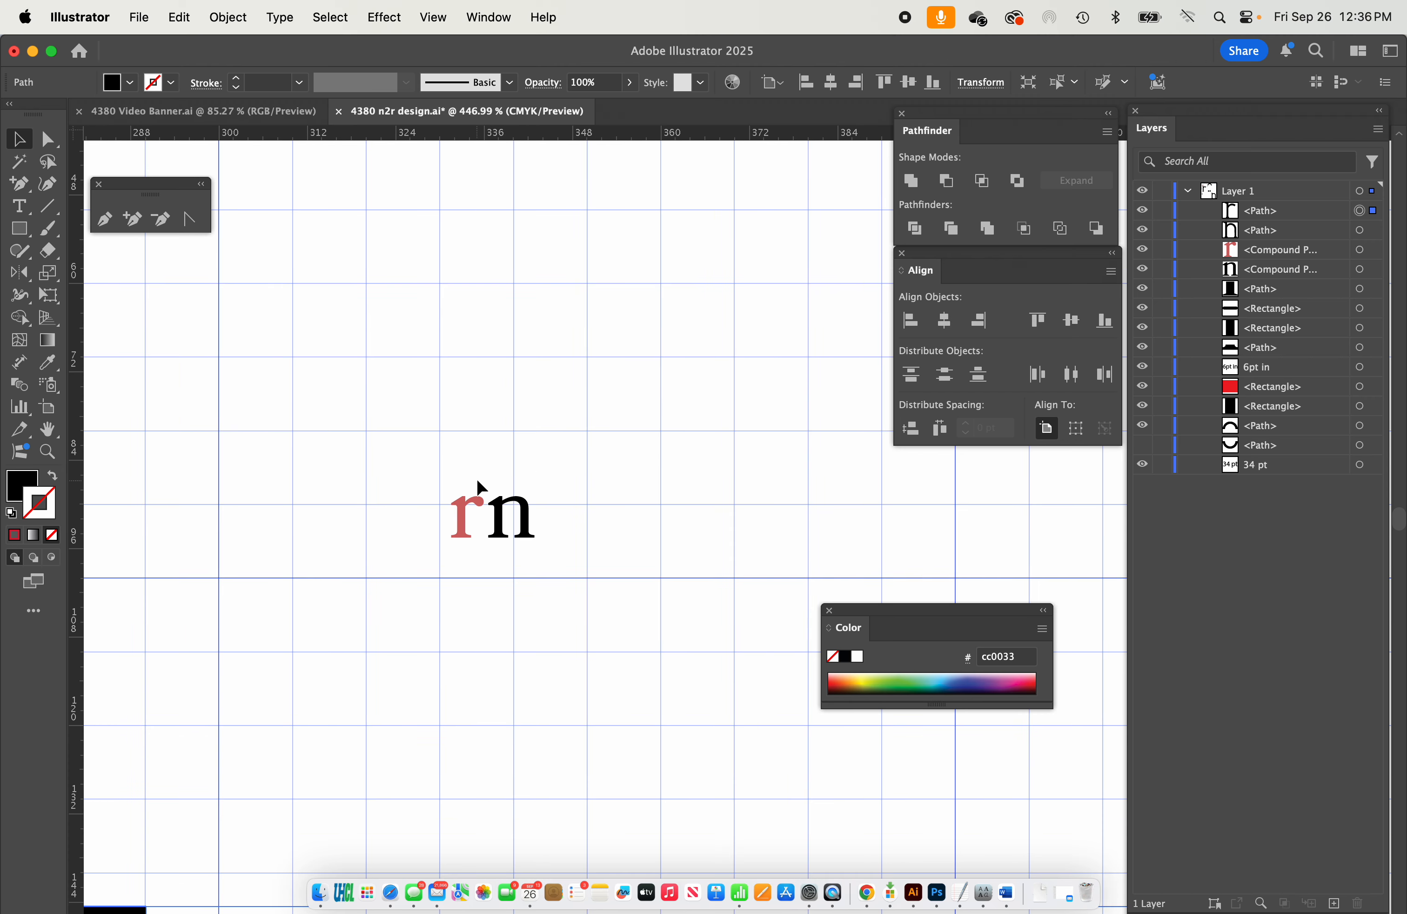
pyautogui.scroll(4, 476, 488)
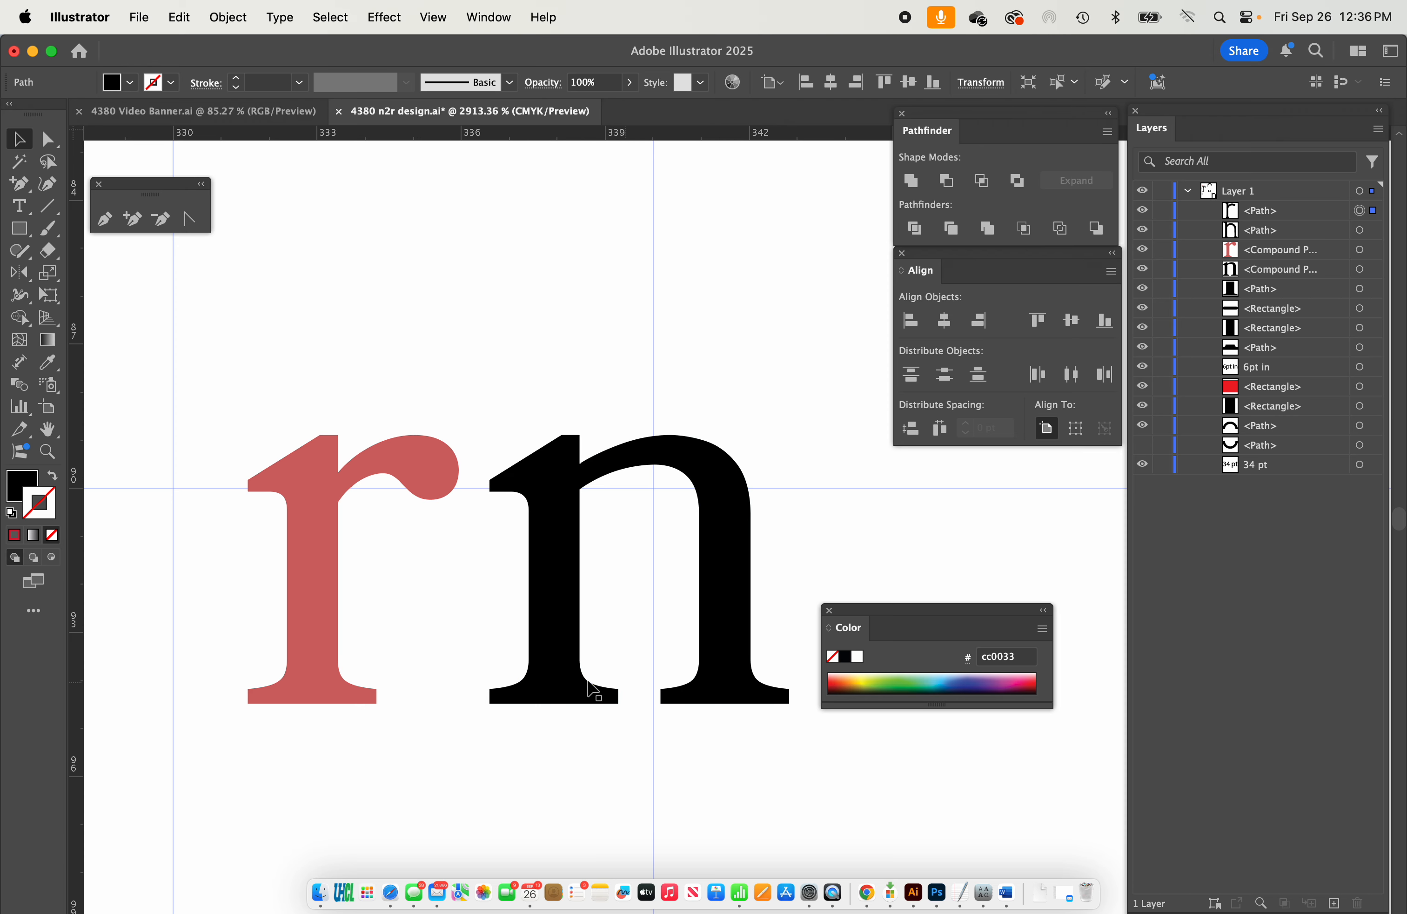
pyautogui.scroll(-10, 557, 557)
pyautogui.scroll(-3, 555, 556)
pyautogui.scroll(-5, 554, 556)
pyautogui.scroll(-3, 554, 556)
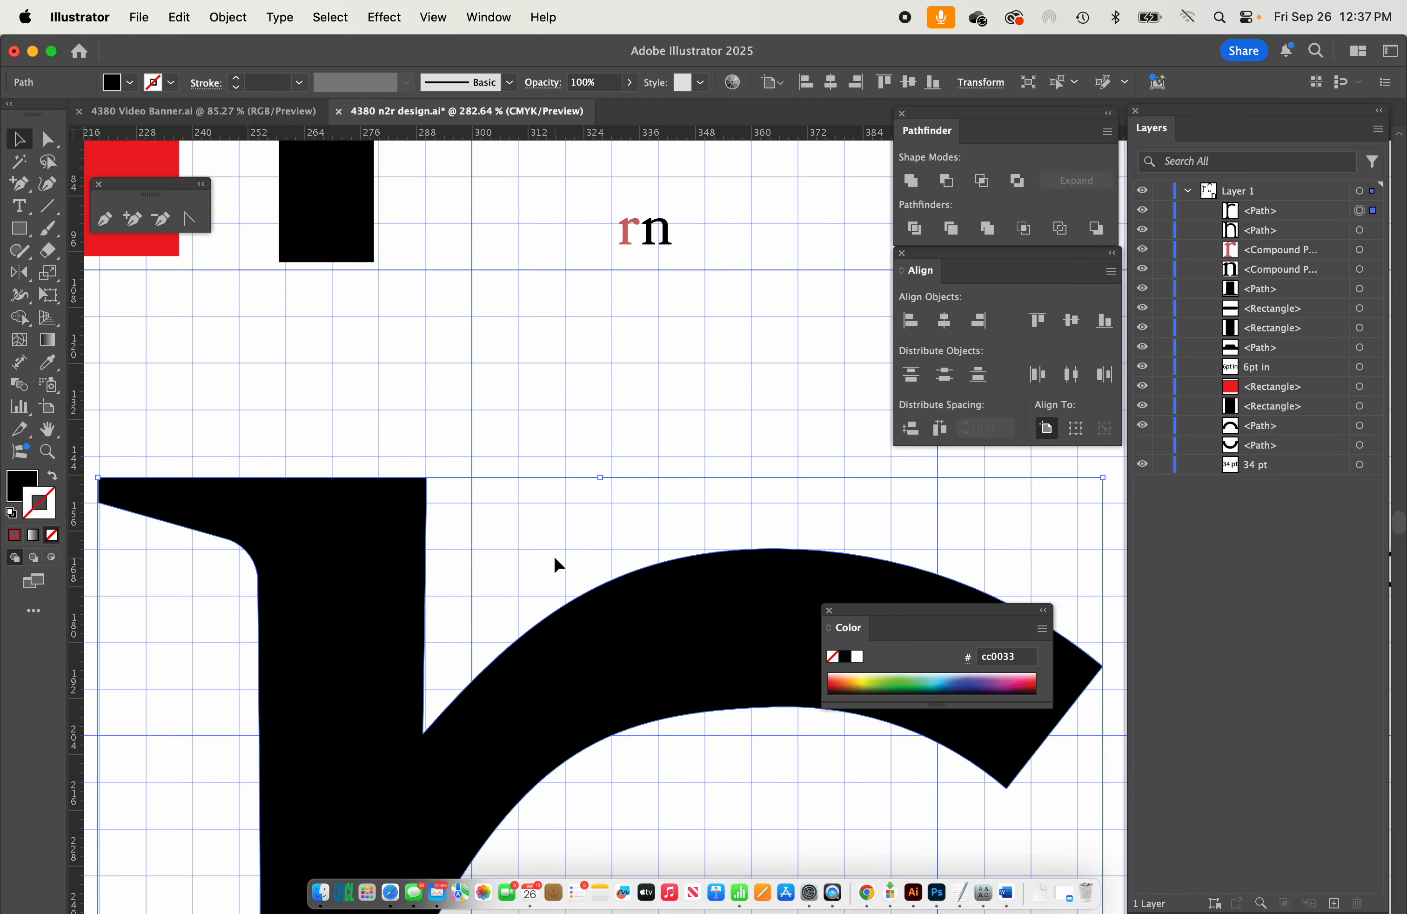
pyautogui.scroll(-10, 554, 565)
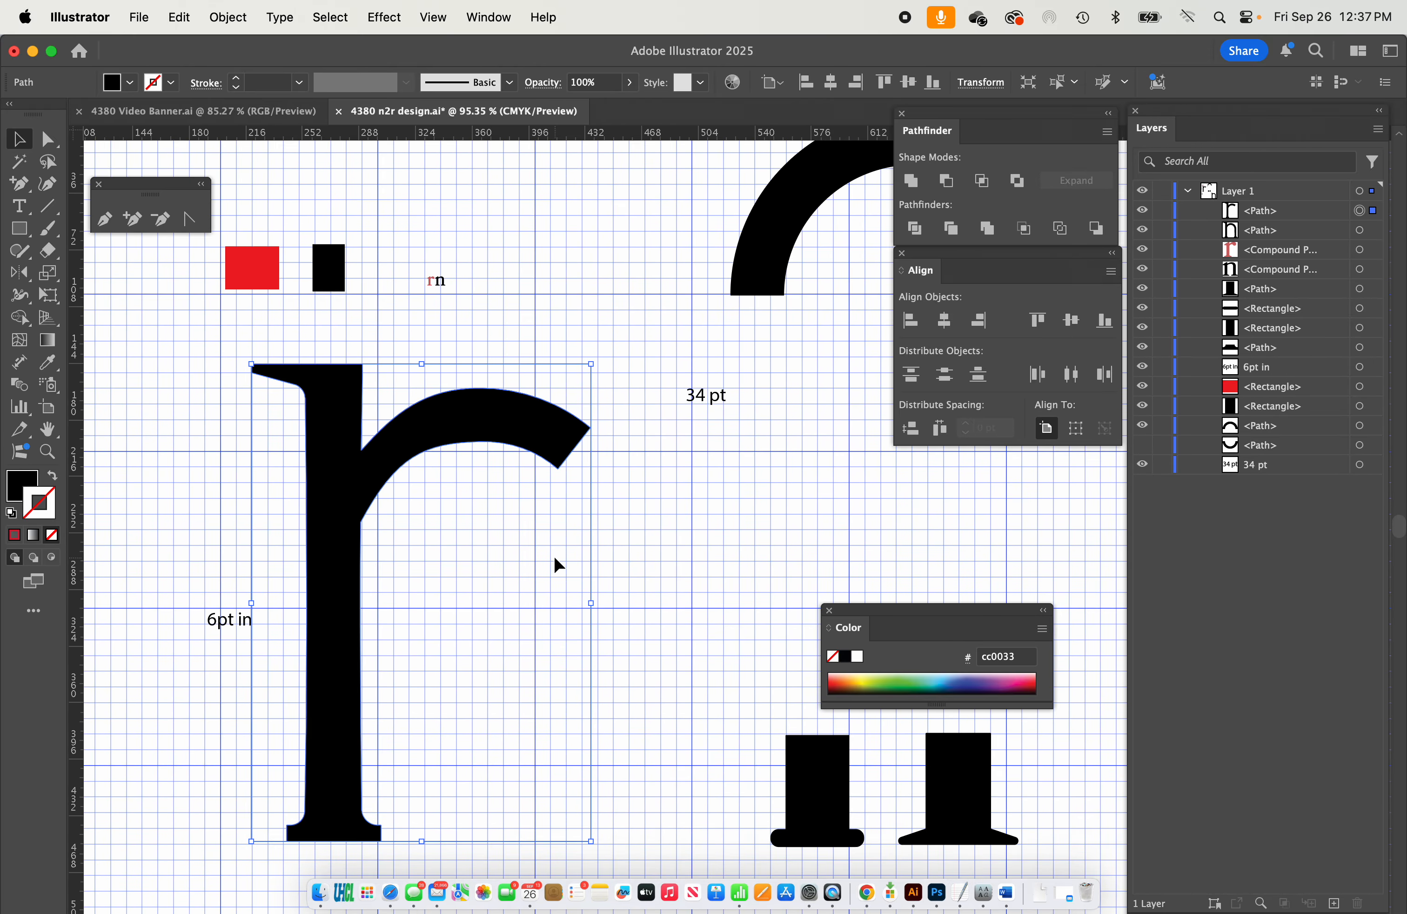
pyautogui.scroll(-1, 554, 558)
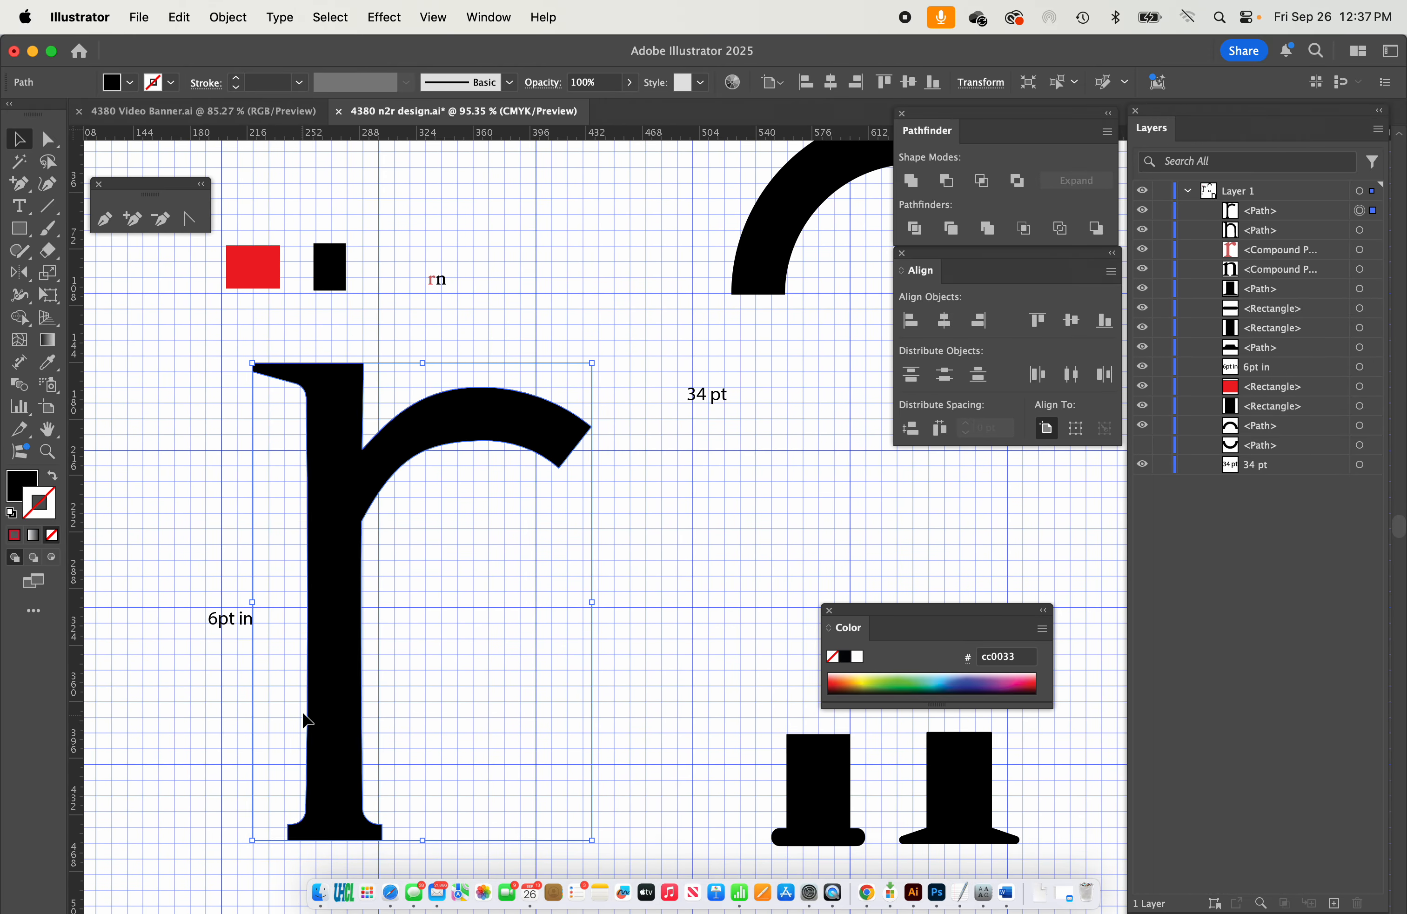
# Move the loose foot serif piece from the artboard's lower edge up beside the large r.
pyautogui.scroll(-3, 455, 549)
pyautogui.hscroll(3, 455, 549)
pyautogui.scroll(-7, 485, 522)
pyautogui.hscroll(-8, 485, 522)
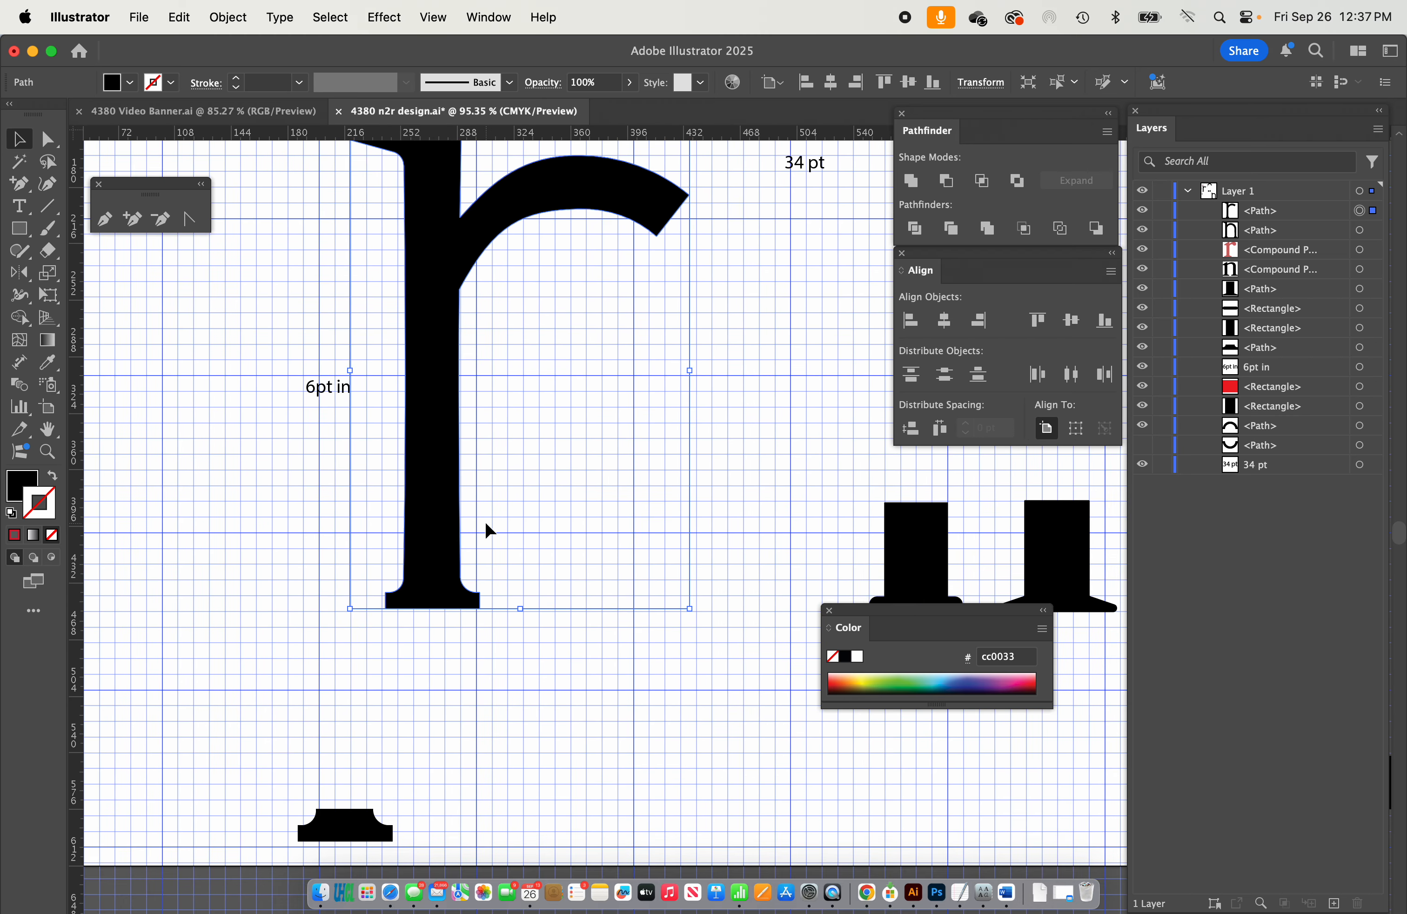
pyautogui.moveTo(348, 830); pyautogui.dragTo(738, 424)
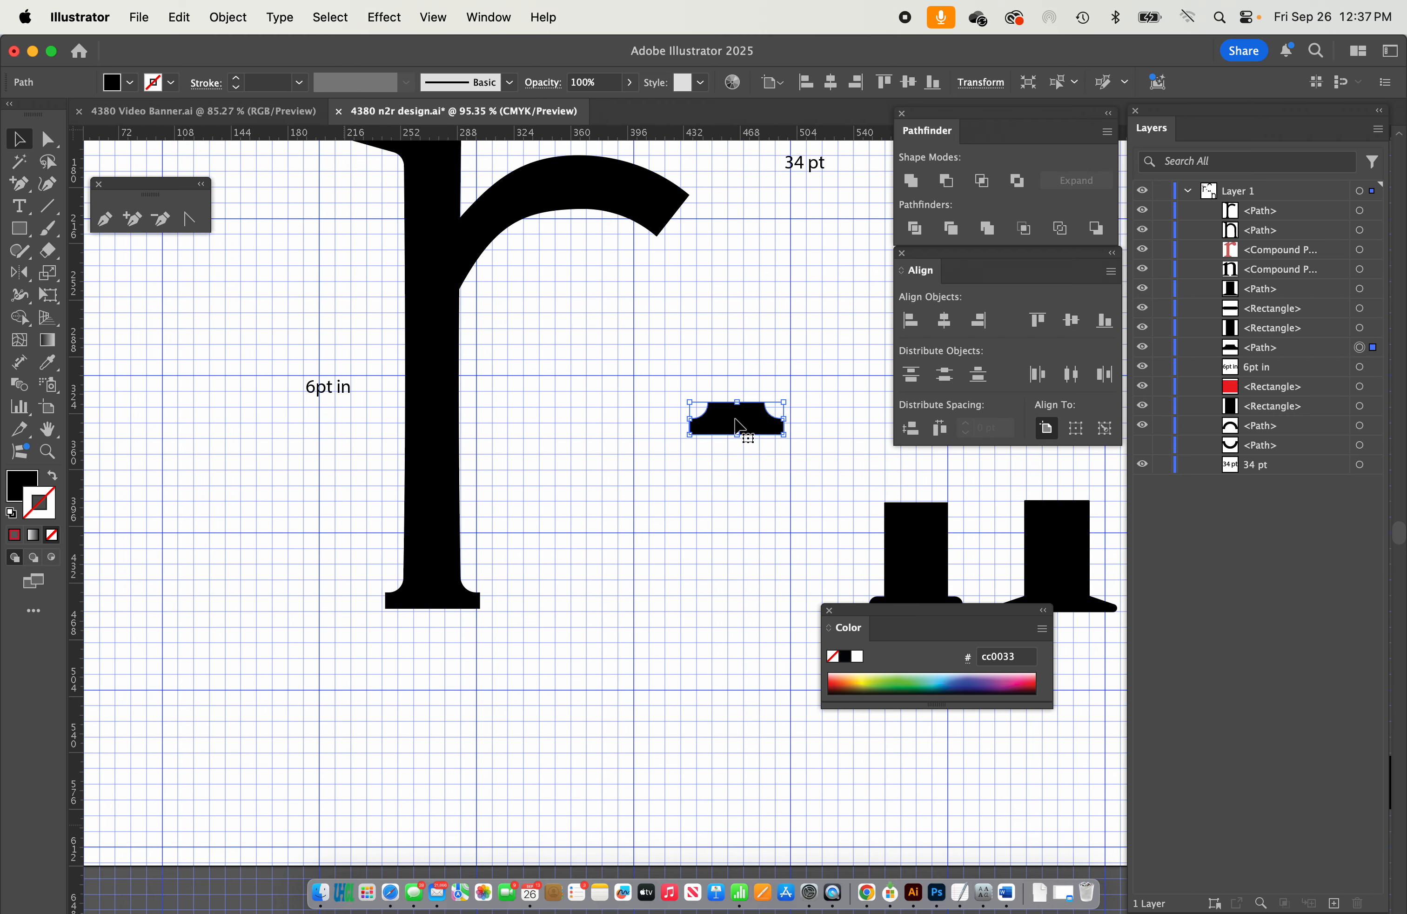
# Duplicate the large r to empty space below and to the left of the original.
pyautogui.scroll(-4, 451, 493)
pyautogui.hscroll(-9, 451, 493)
pyautogui.keyDown('alt'); pyautogui.moveTo(654, 380); pyautogui.dragTo(328, 495); pyautogui.keyUp('alt')
# Draw a rectangle with no fill and a 1 pt black stroke around the foot of the duplicated r.
pyautogui.click(19, 228)
pyautogui.moveTo(261, 595); pyautogui.dragTo(401, 696)
pyautogui.click(52, 475)
pyautogui.click(21, 158)
pyautogui.click(407, 645)
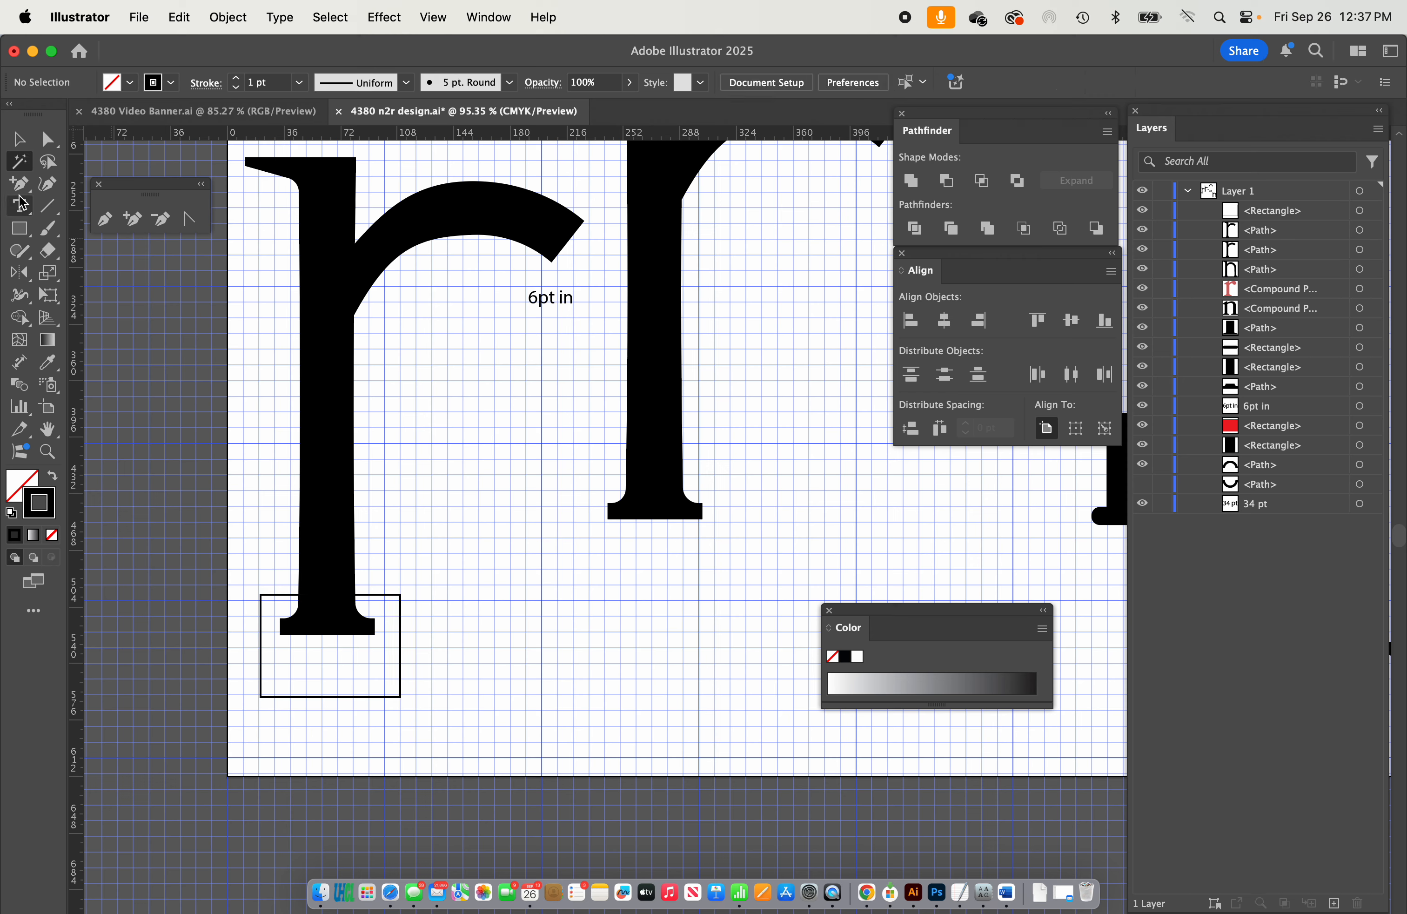
# Divide the duplicated r with the rectangle and delete the unwanted pieces, keeping only the foot.
pyautogui.click(19, 139)
pyautogui.moveTo(261, 427); pyautogui.dragTo(410, 625)
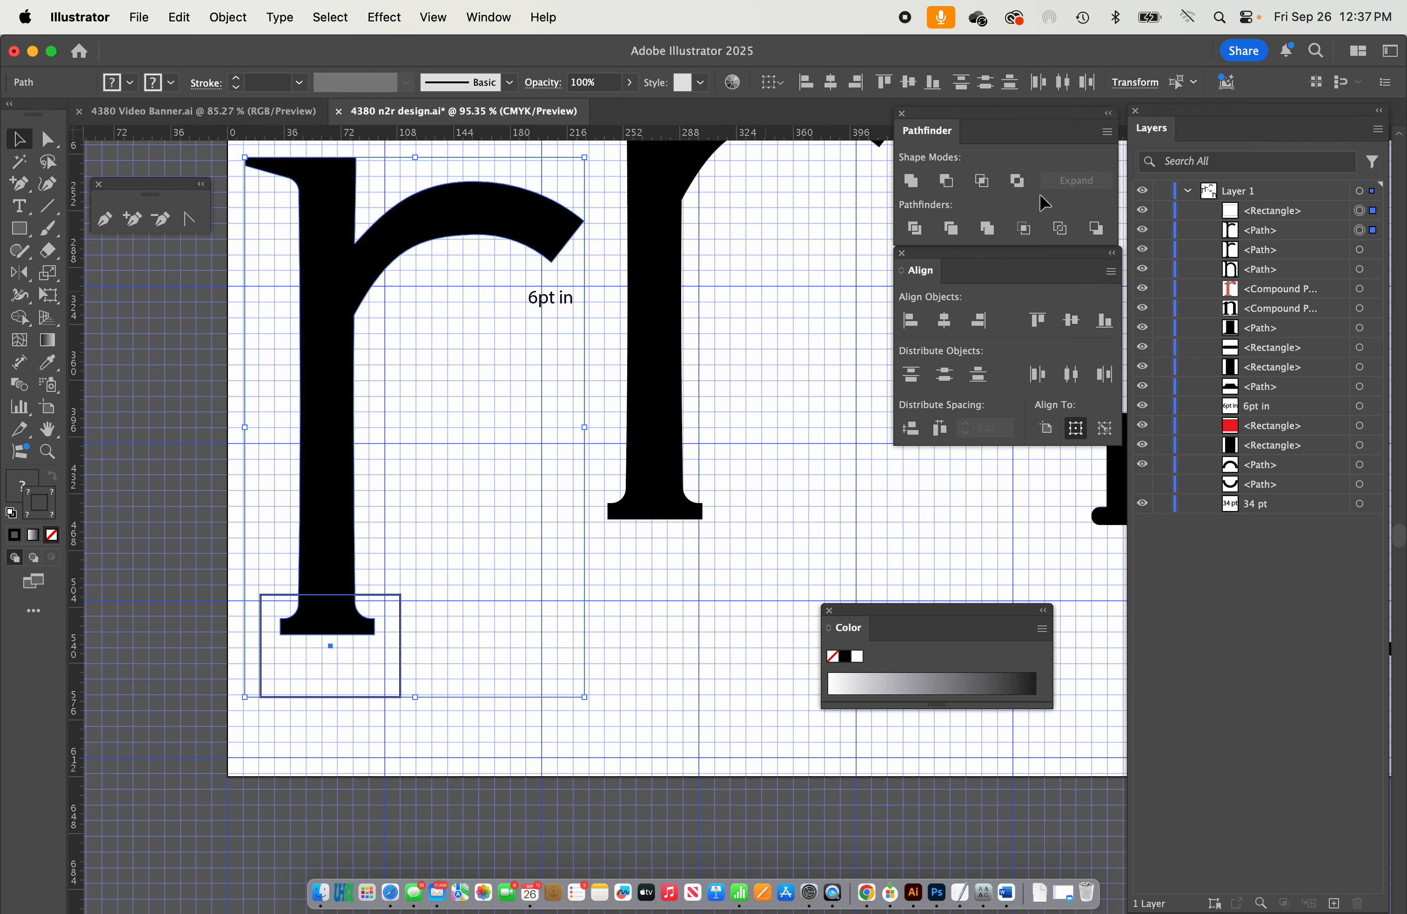
pyautogui.click(915, 228)
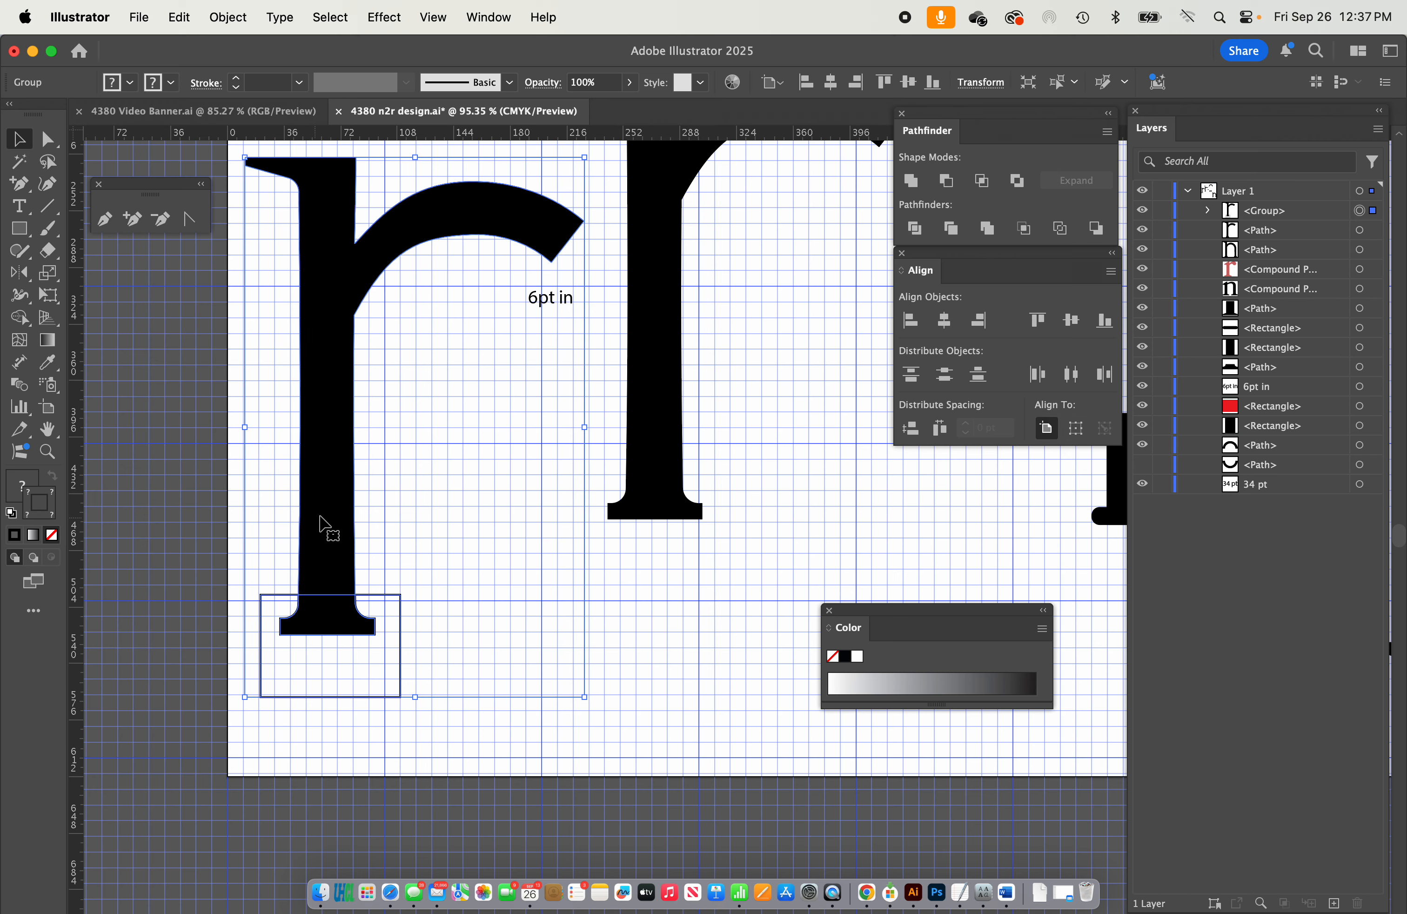
pyautogui.click(411, 515)
pyautogui.click(401, 605)
pyautogui.press('Delete')
# Try to cap the large r's arm with the cut-off foot piece, rotated to match the arm's slanted end.
pyautogui.scroll(5, 397, 601)
pyautogui.hscroll(4, 397, 602)
pyautogui.moveTo(429, 780); pyautogui.dragTo(727, 390)
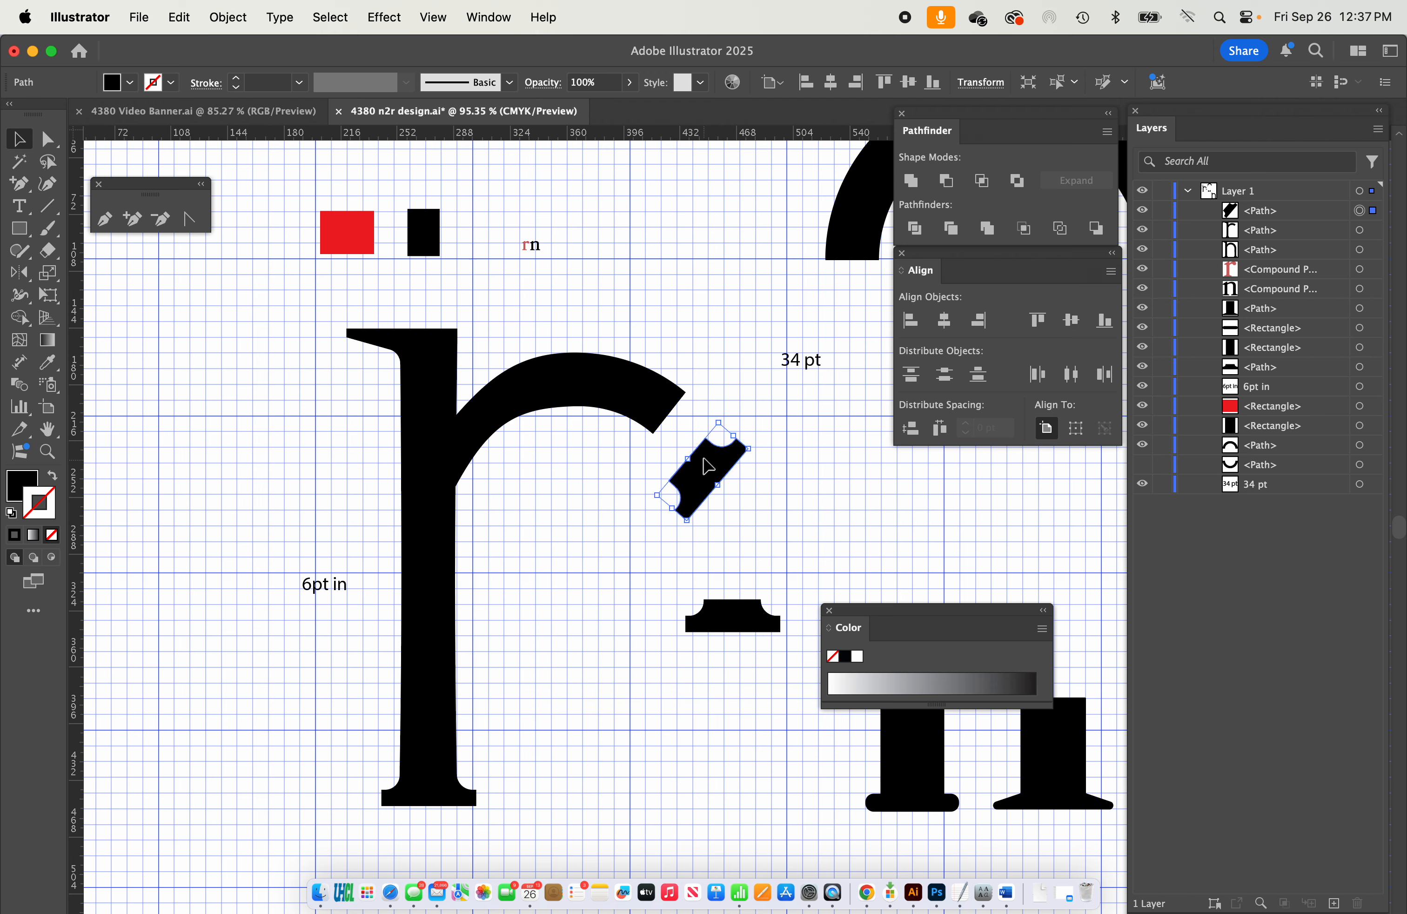
pyautogui.moveTo(707, 467); pyautogui.dragTo(689, 416)
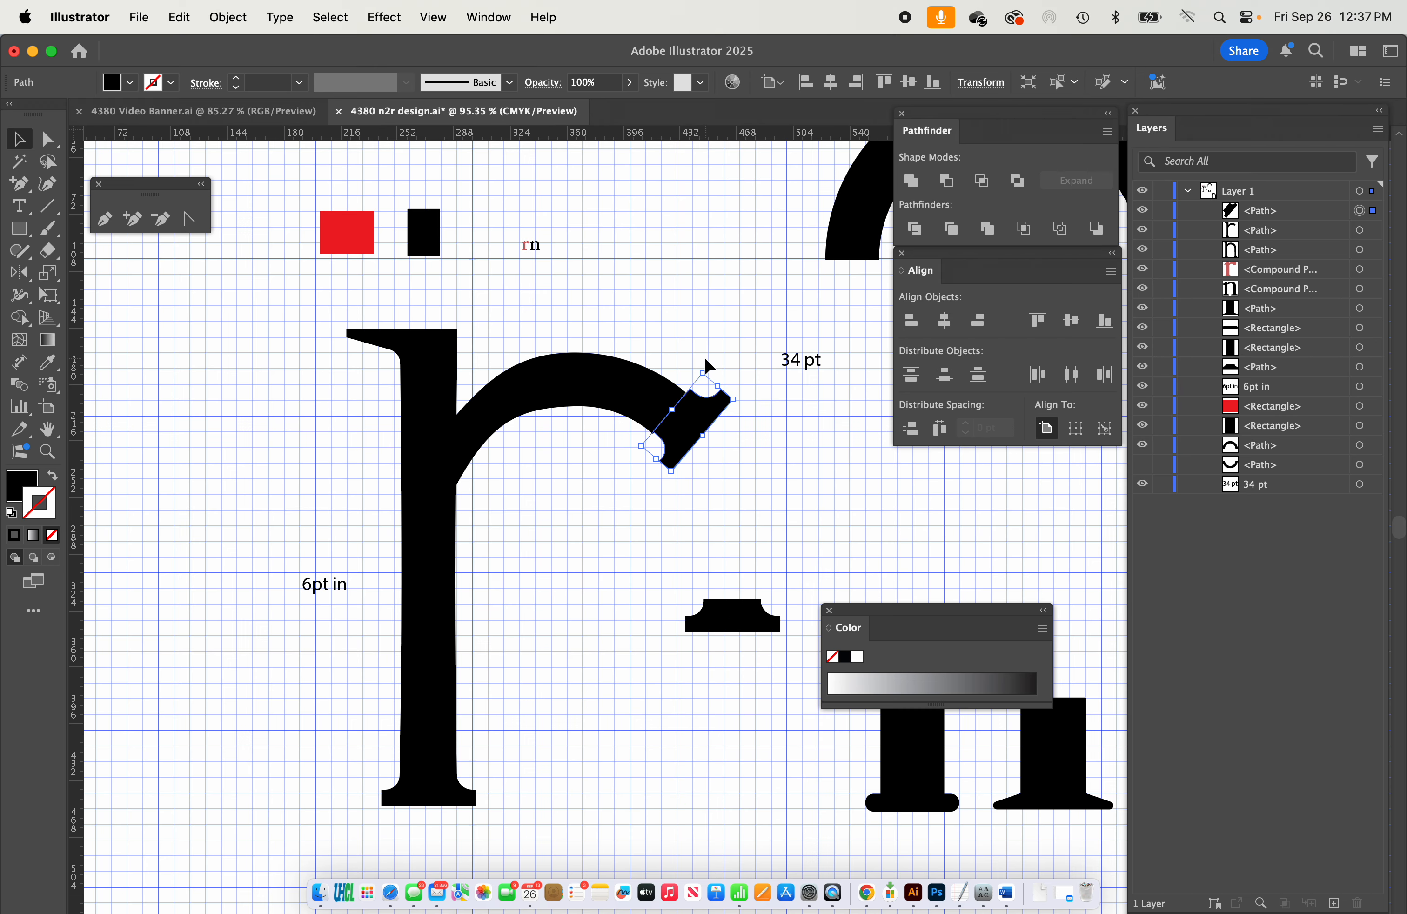
pyautogui.scroll(2, 705, 358)
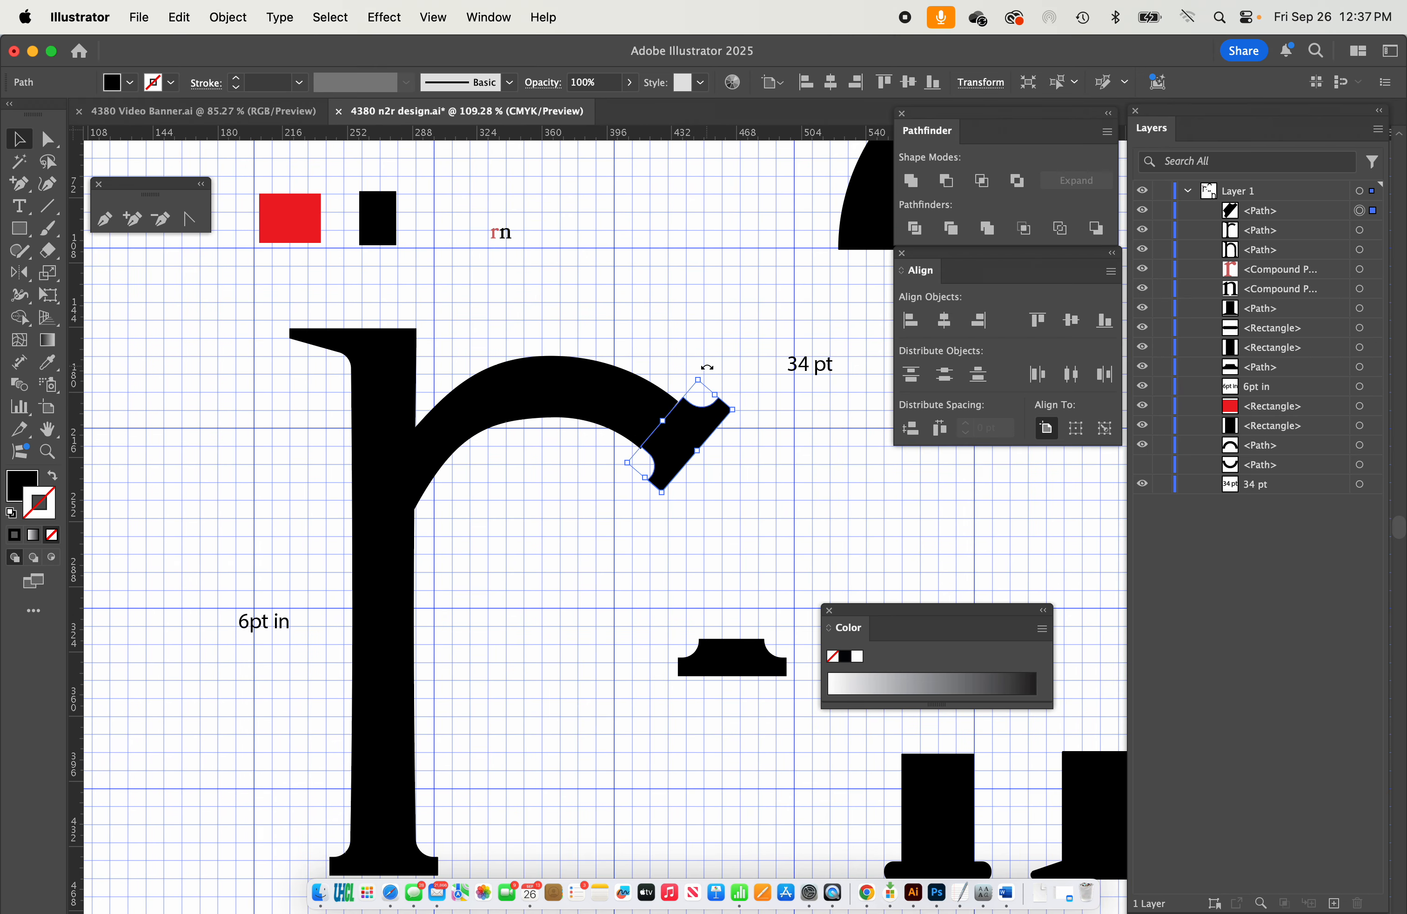
pyautogui.click(701, 336)
# Draw a black circle with the Ellipse tool and place it over the end of the r's arm.
pyautogui.scroll(3, 685, 373)
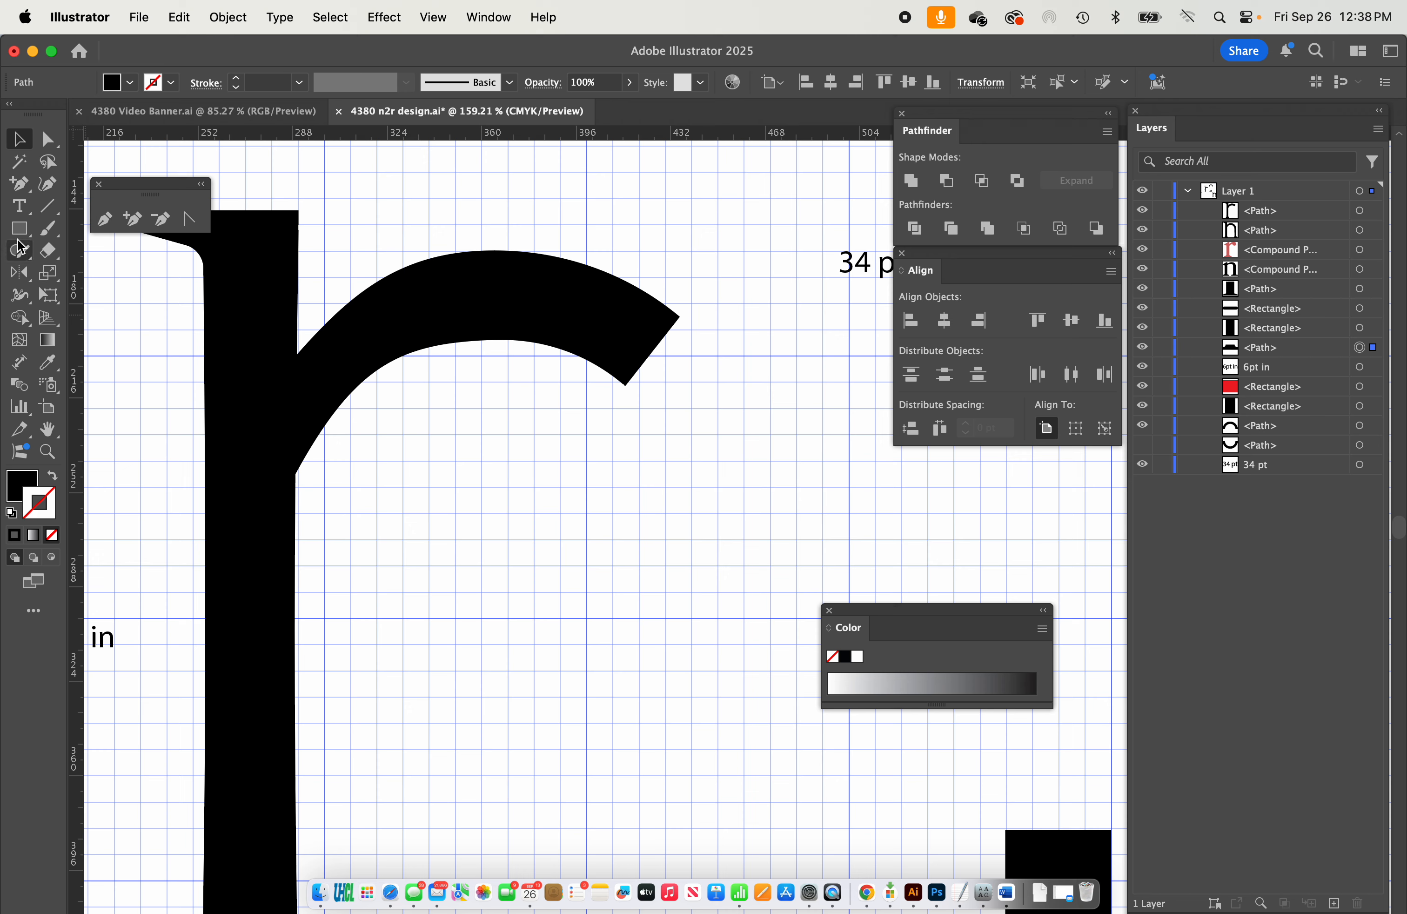
pyautogui.moveTo(19, 228); pyautogui.dragTo(70, 271)
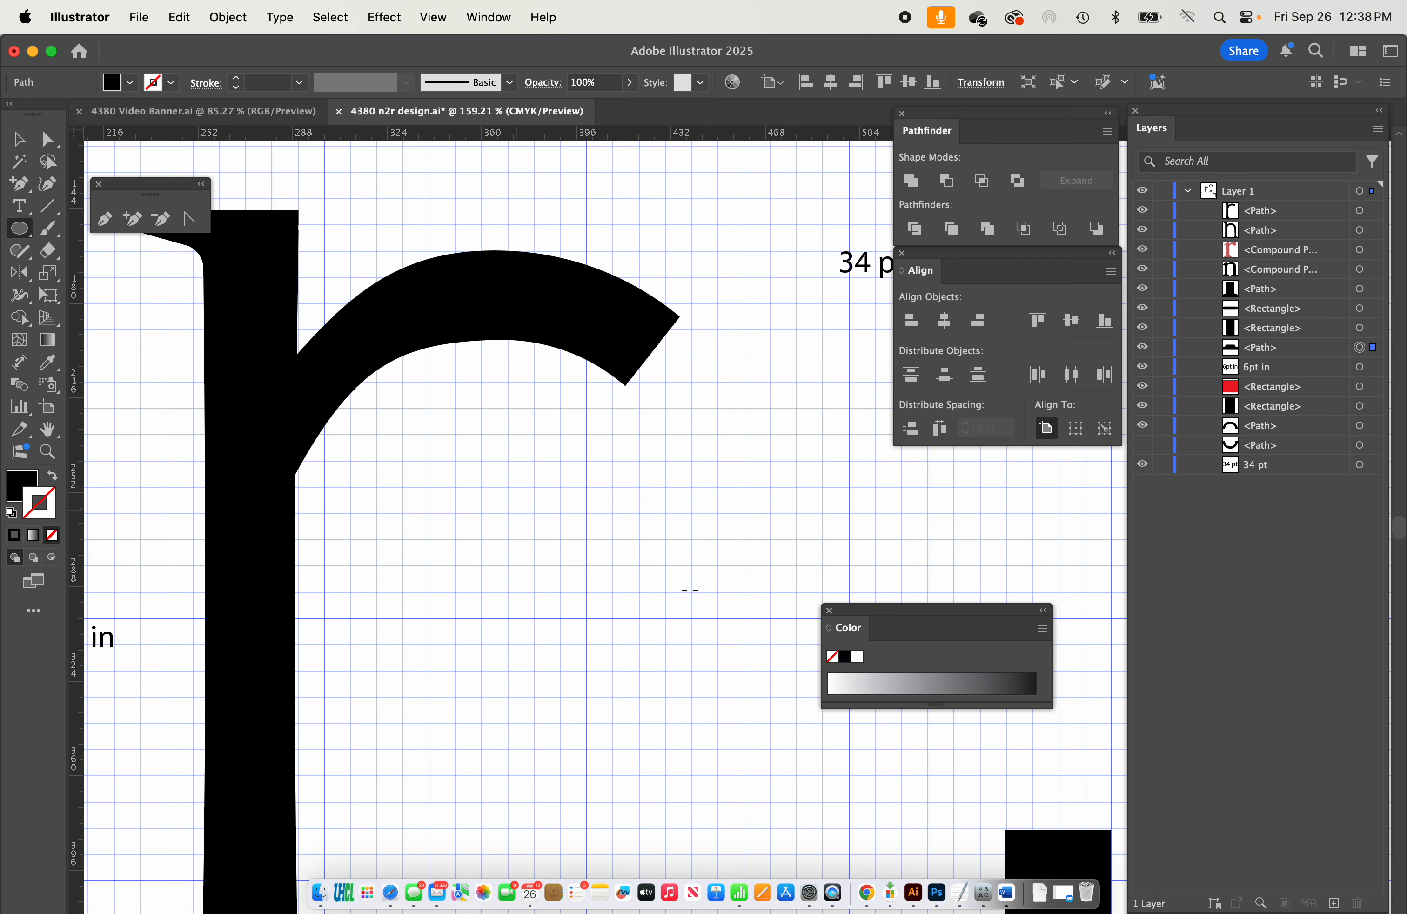
pyautogui.moveTo(519, 468); pyautogui.dragTo(635, 580)
pyautogui.click(18, 137)
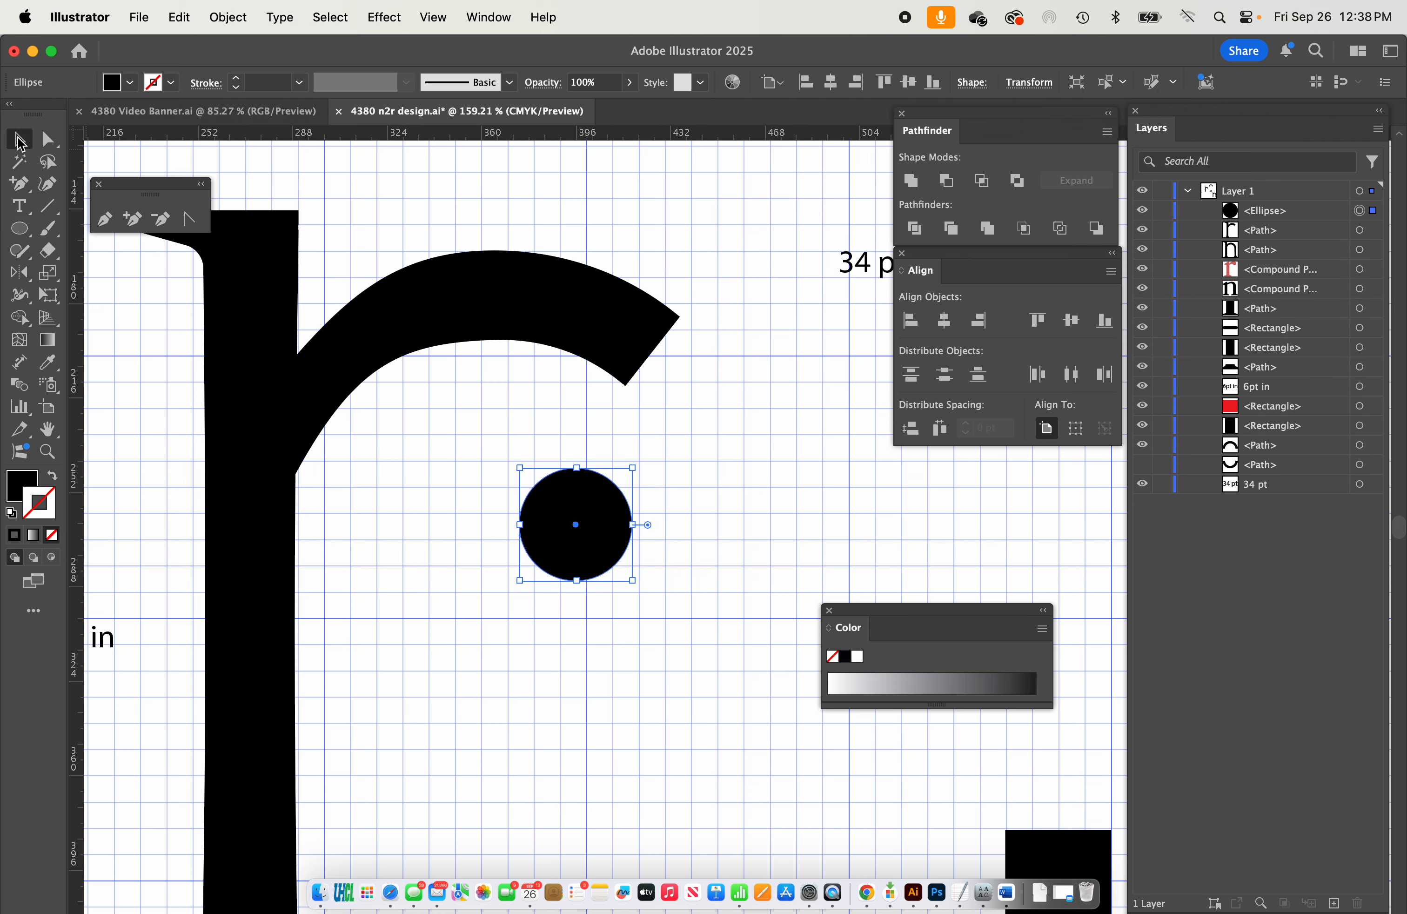
pyautogui.moveTo(581, 508); pyautogui.dragTo(651, 338)
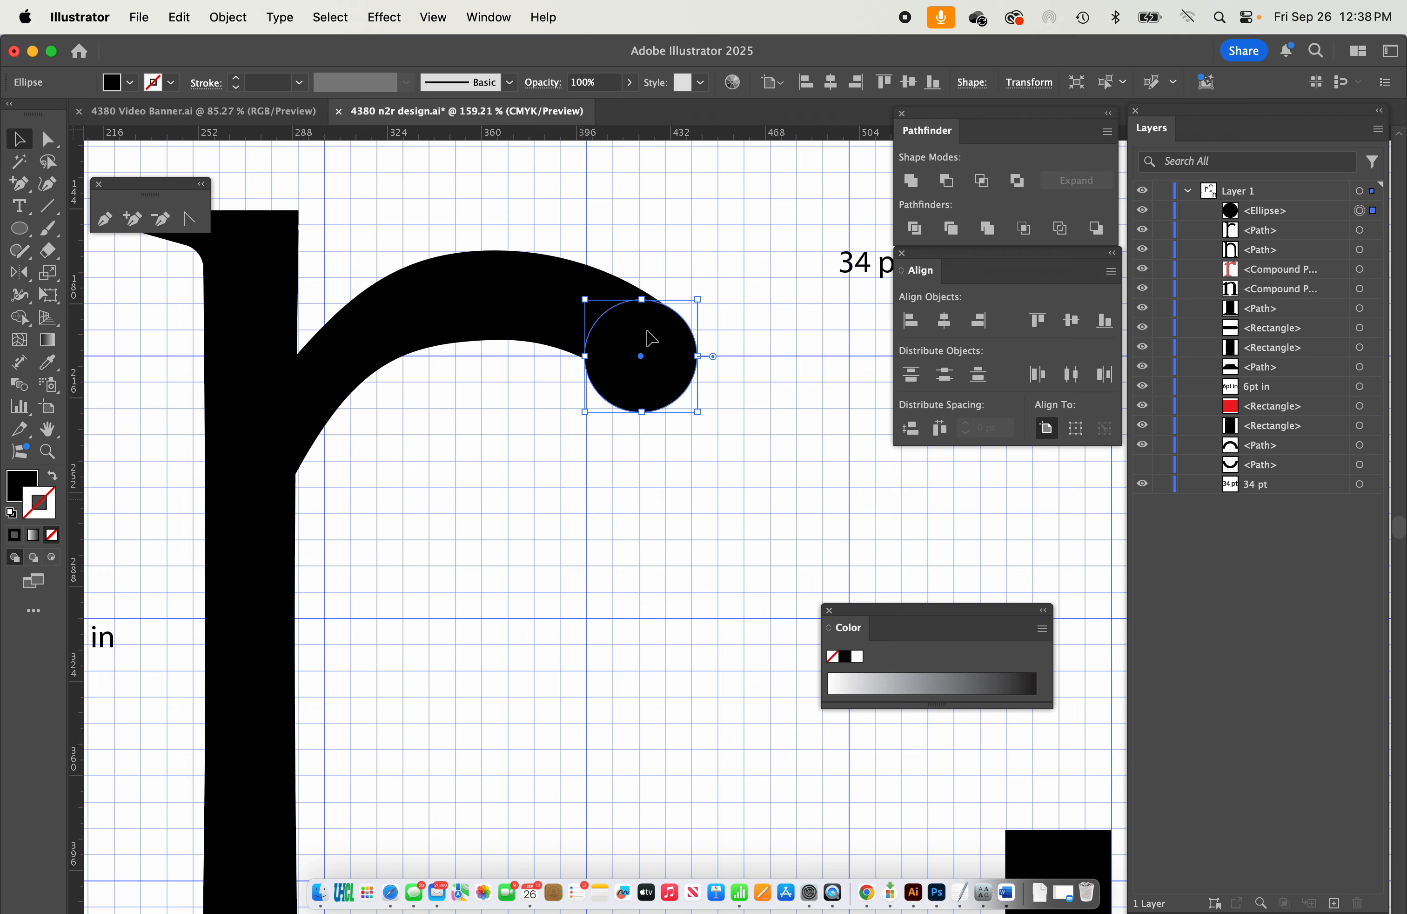
pyautogui.click(767, 443)
pyautogui.scroll(-3, 767, 440)
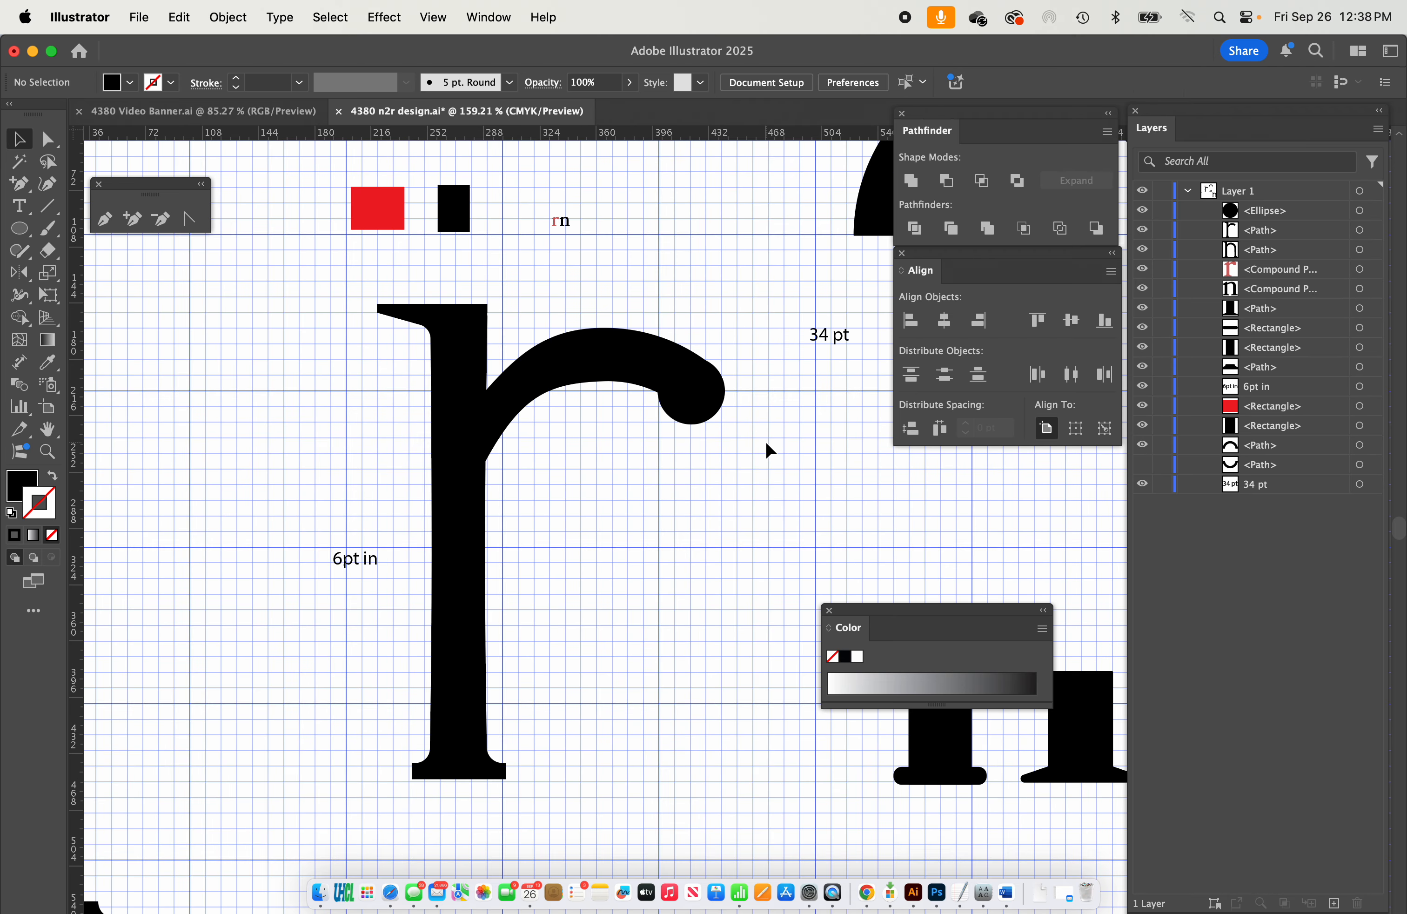
# Fill the circle on the arm's end with a mid gray to distinguish it from the r.
pyautogui.scroll(3, 765, 442)
pyautogui.click(623, 356)
pyautogui.click(922, 682)
# Fine-tune the gray circle's position so its edge meets the upper and lower curves of the r's arm.
pyautogui.scroll(5, 659, 271)
pyautogui.moveTo(498, 442); pyautogui.dragTo(594, 513)
pyautogui.moveTo(587, 506); pyautogui.dragTo(503, 451)
pyautogui.click(806, 308)
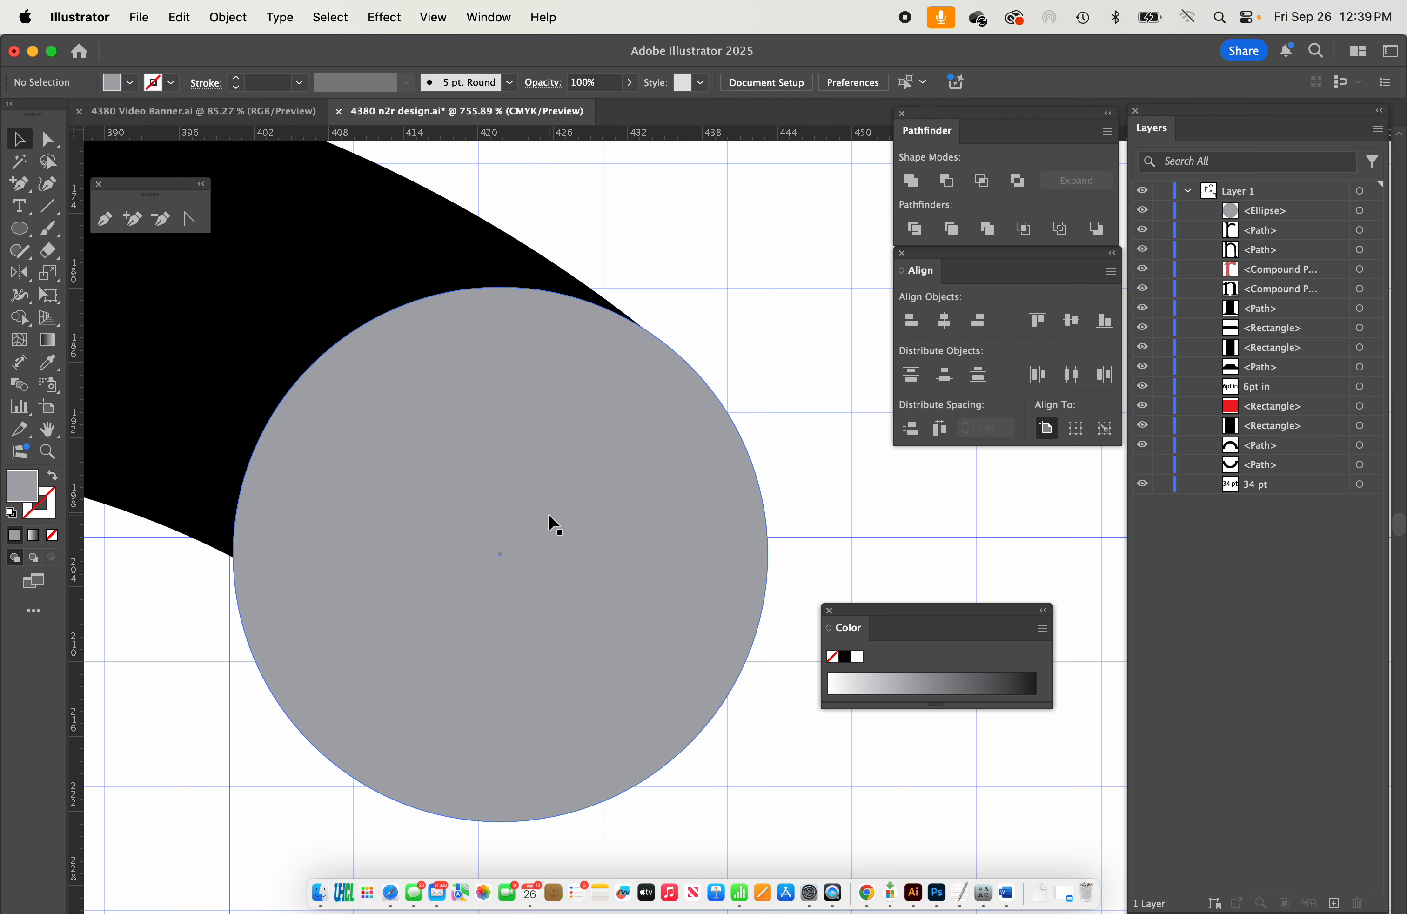
pyautogui.scroll(-5, 550, 521)
pyautogui.moveTo(540, 514); pyautogui.dragTo(613, 478)
pyautogui.click(664, 502)
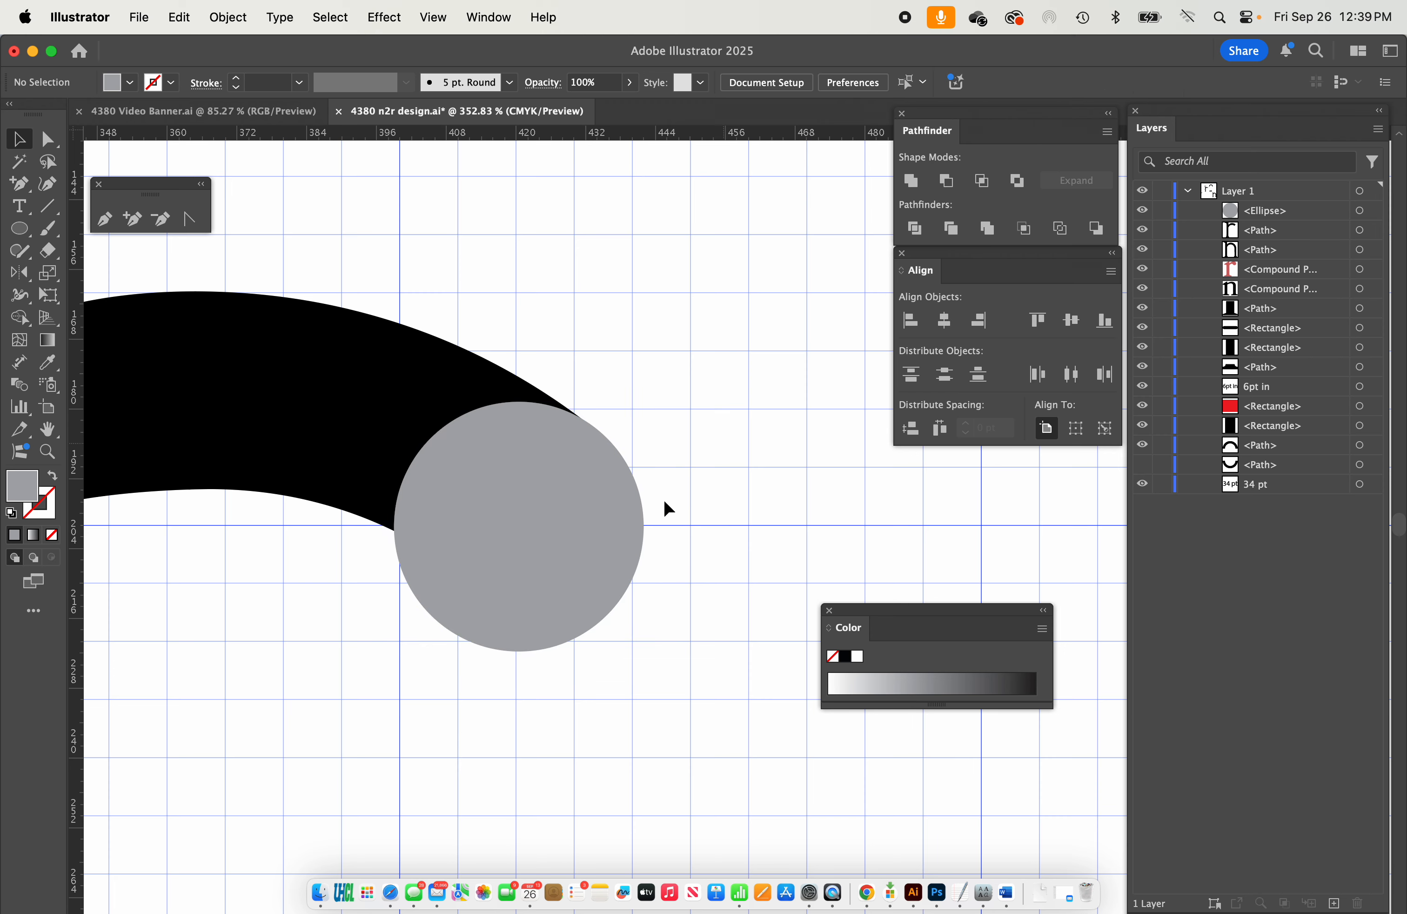
pyautogui.scroll(3, 664, 508)
pyautogui.scroll(-5, 727, 430)
# Unite the circle with the large r into one shape and fill it with black, 000000.
pyautogui.moveTo(738, 362); pyautogui.dragTo(623, 505)
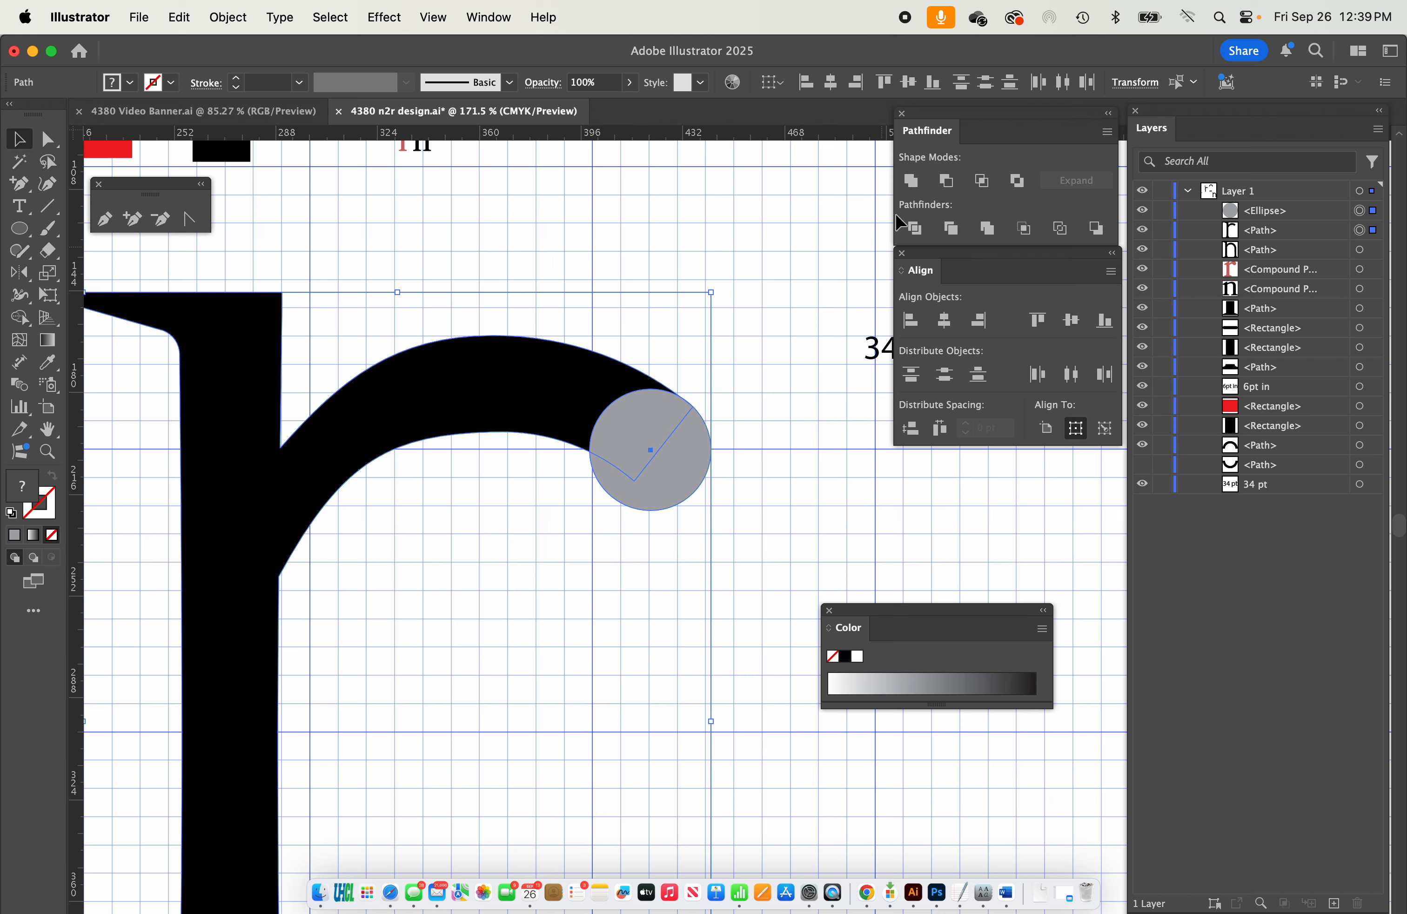
pyautogui.click(913, 187)
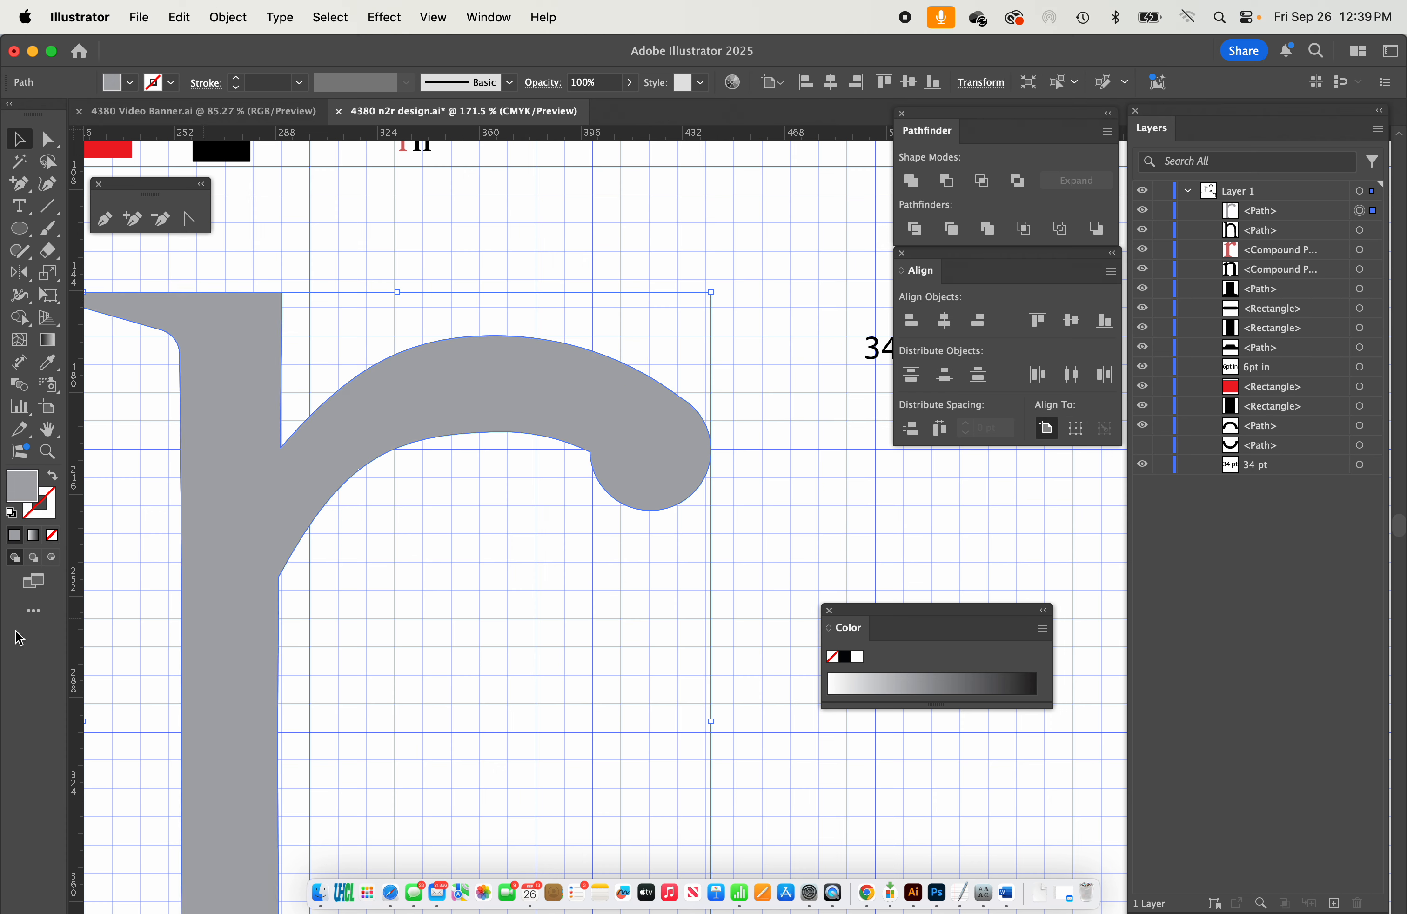
pyautogui.doubleClick(25, 490)
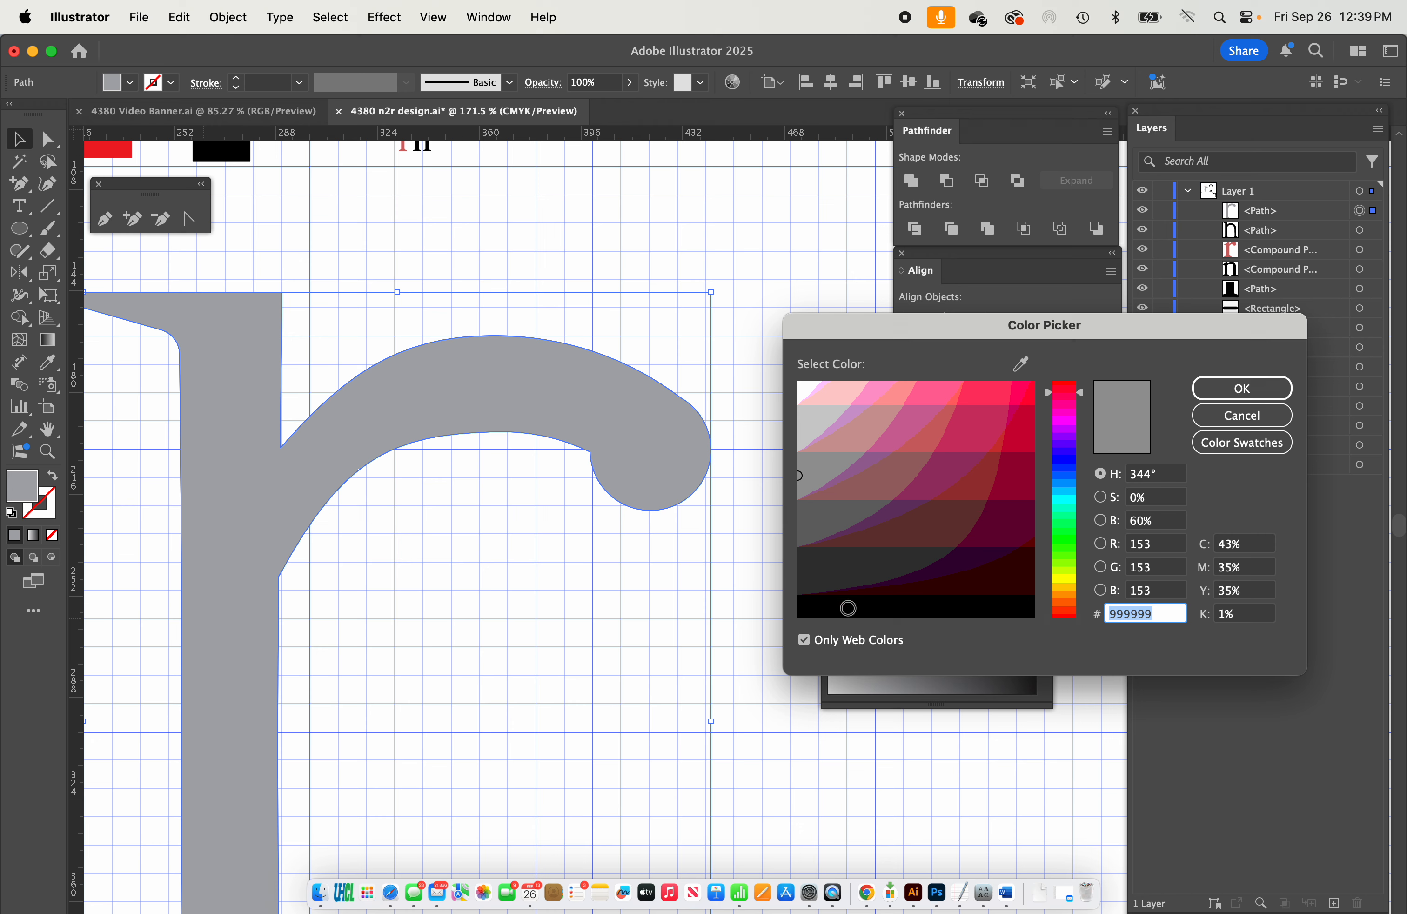
pyautogui.click(845, 608)
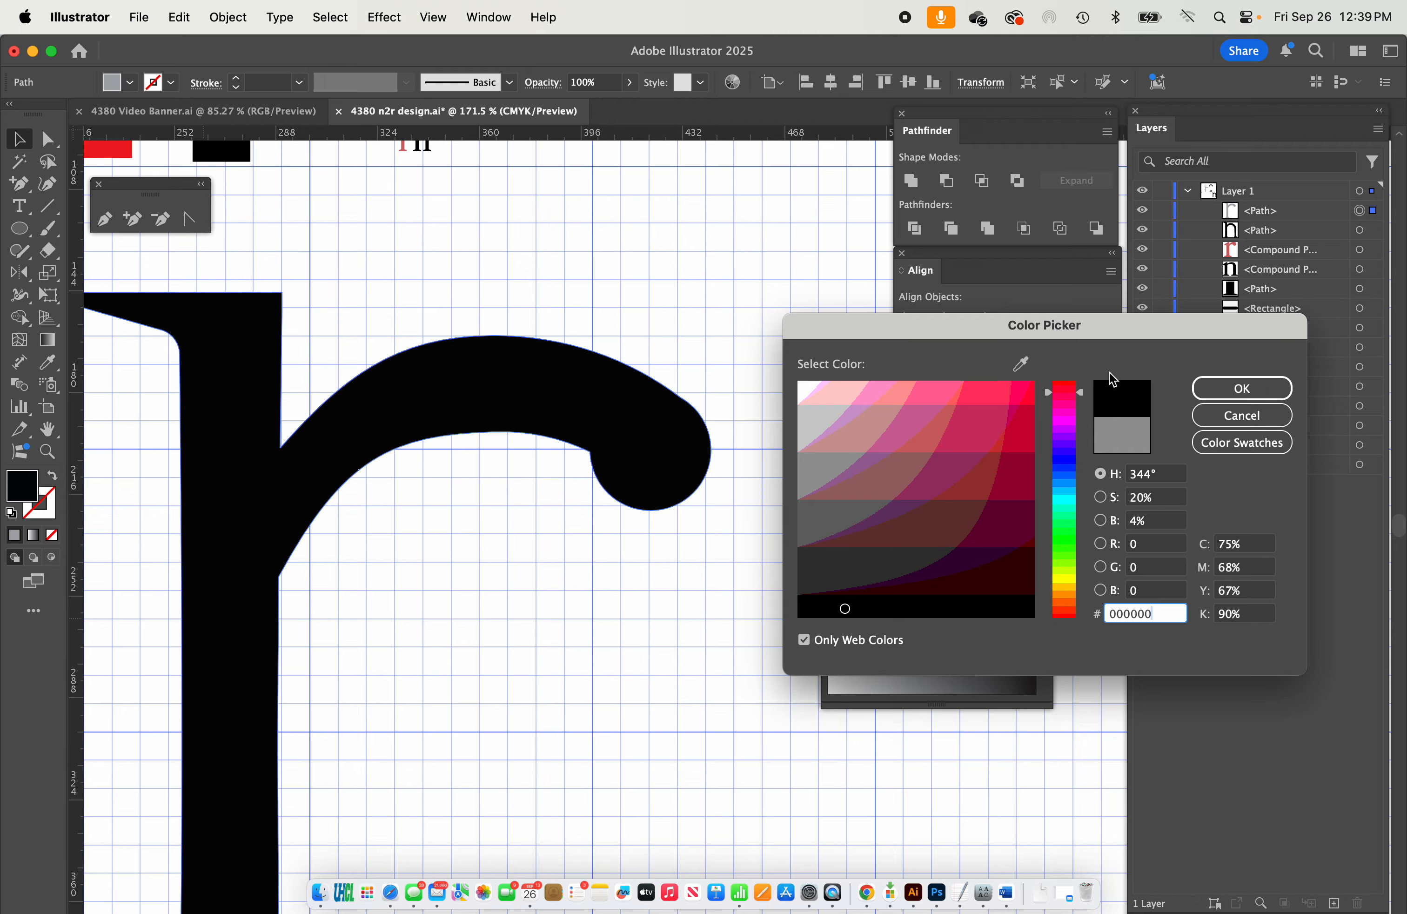
pyautogui.click(1209, 390)
# Try to round the inner corner where the r's arm meets the ball using its live corner control.
pyautogui.scroll(-6, 620, 580)
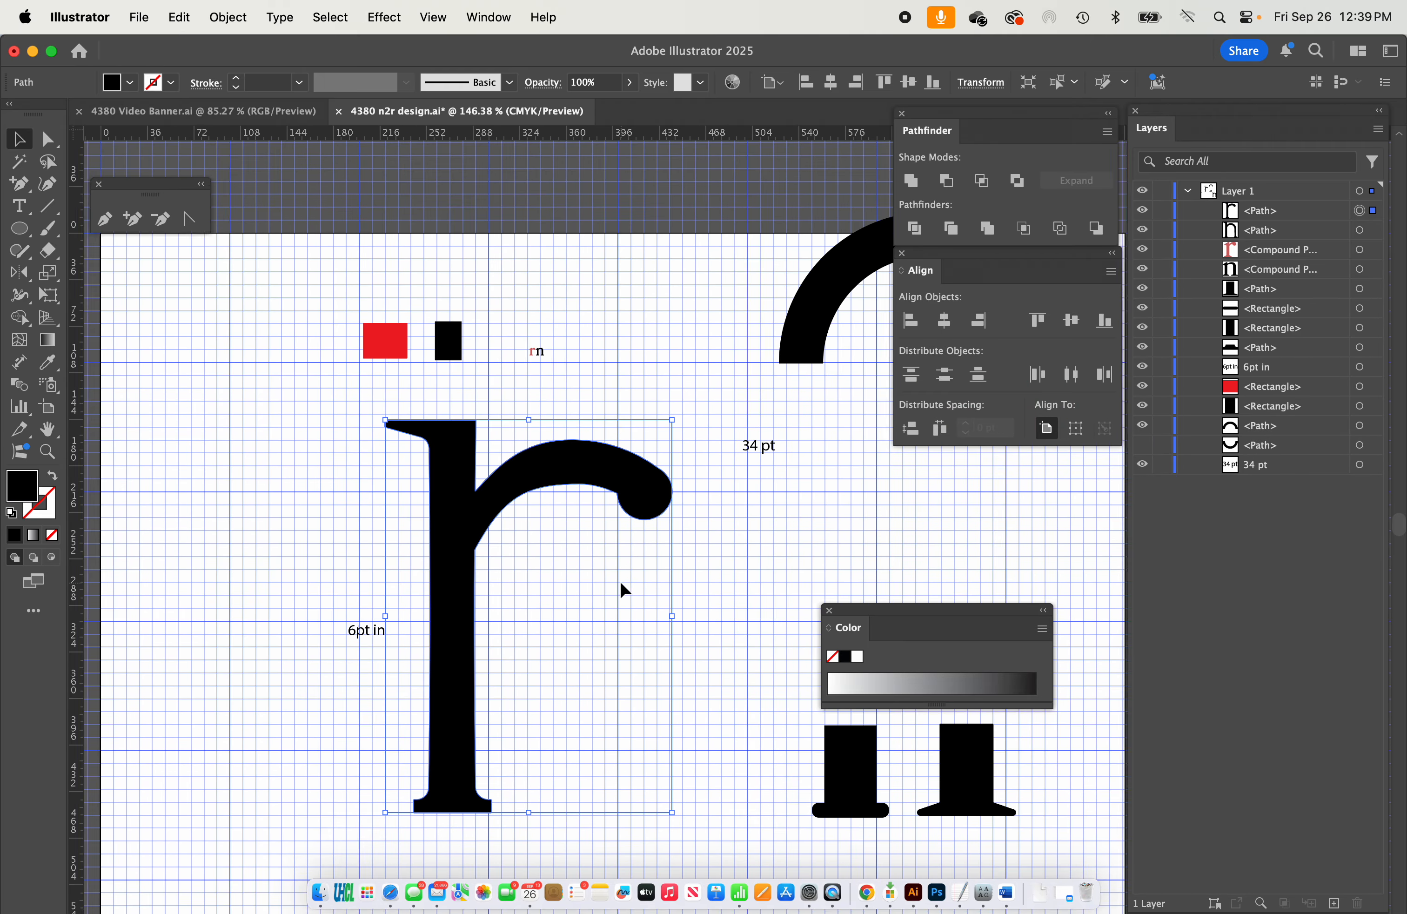
pyautogui.scroll(8, 643, 550)
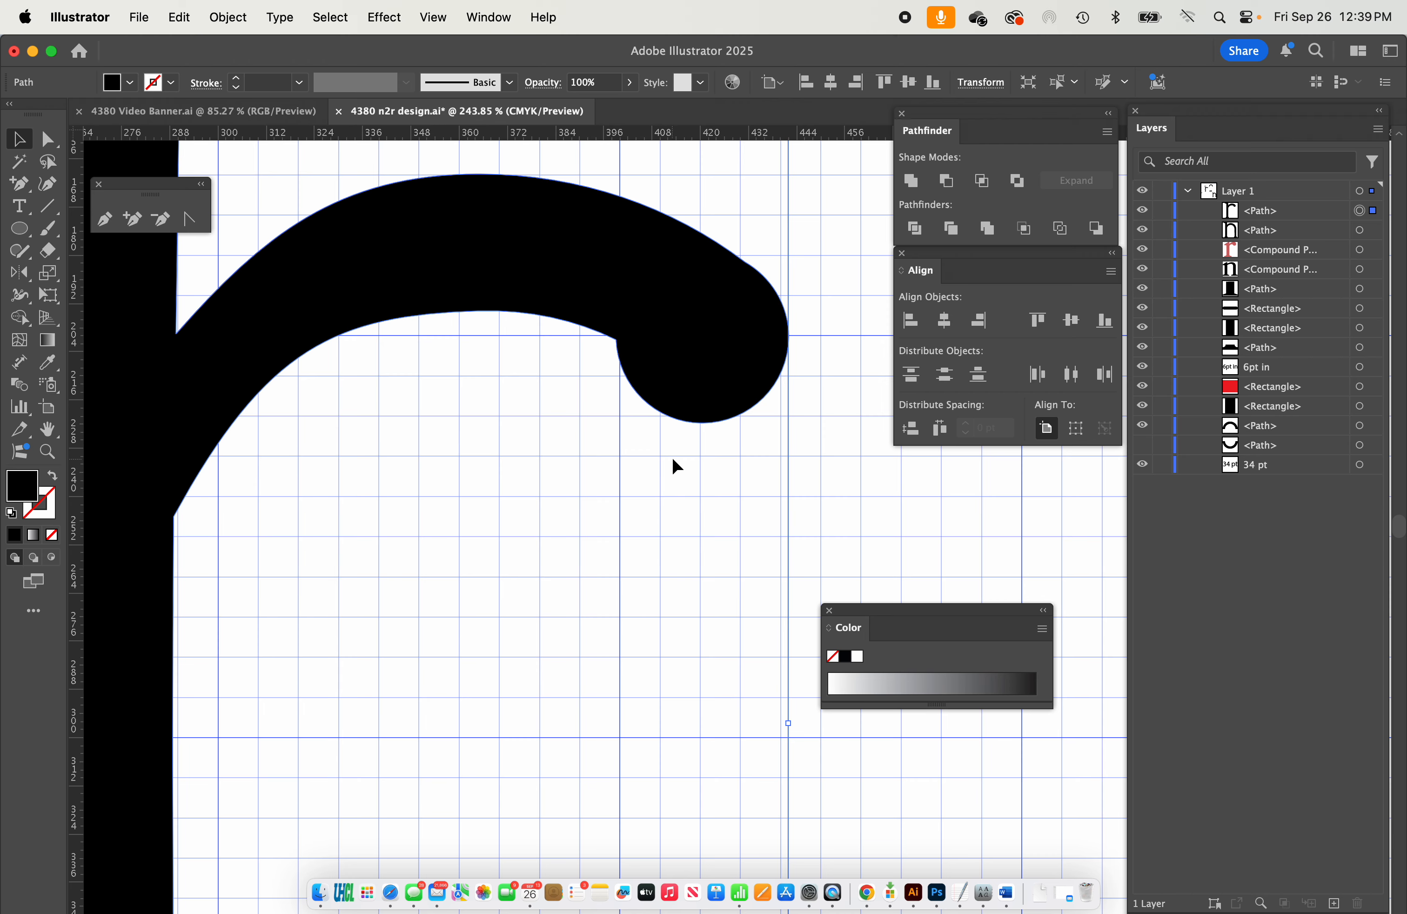
pyautogui.scroll(5, 671, 456)
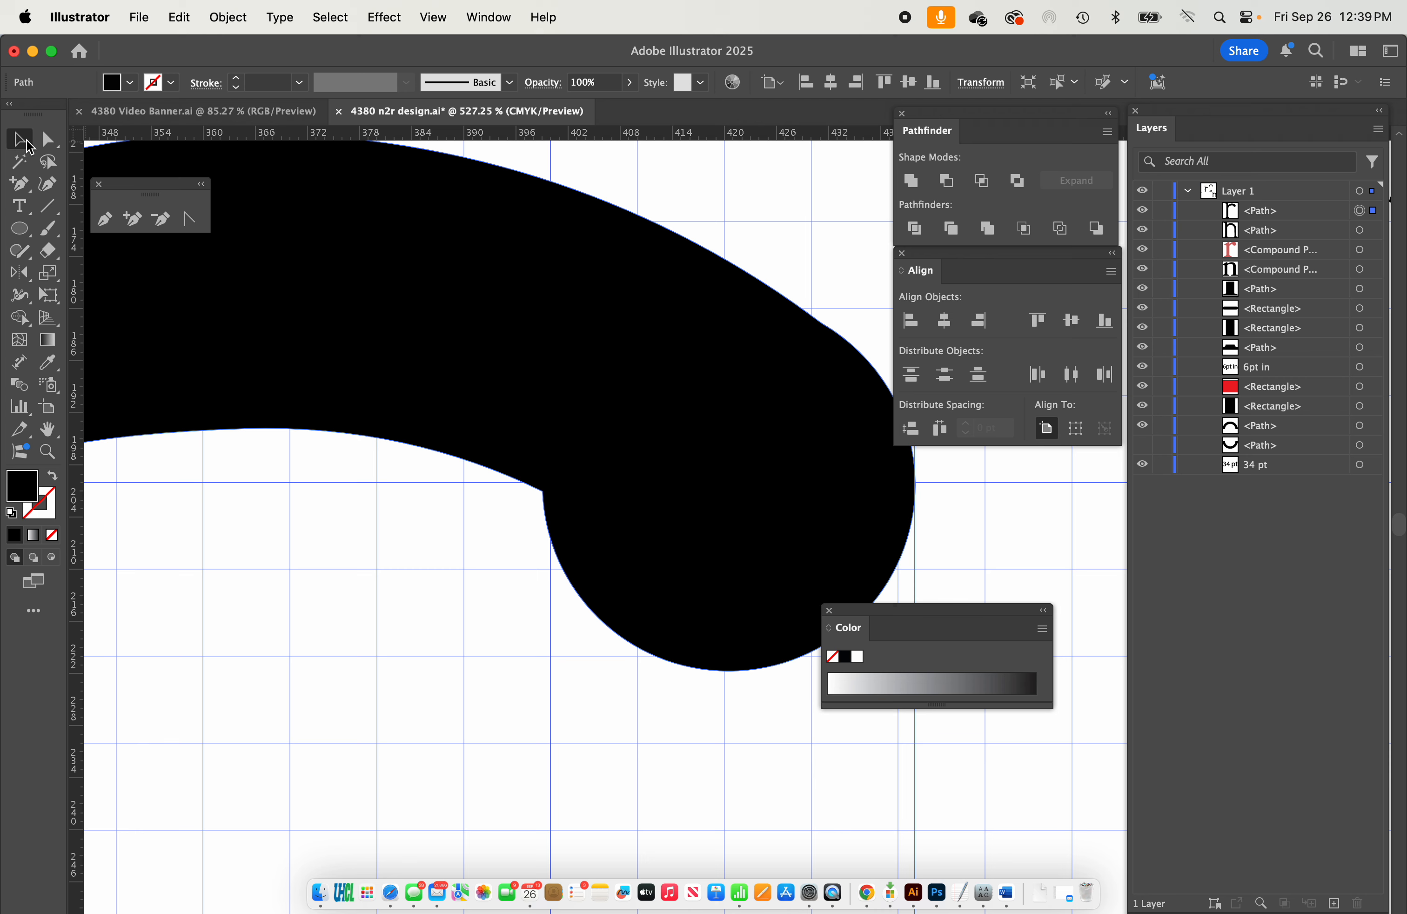
pyautogui.click(50, 140)
pyautogui.click(686, 183)
pyautogui.click(671, 405)
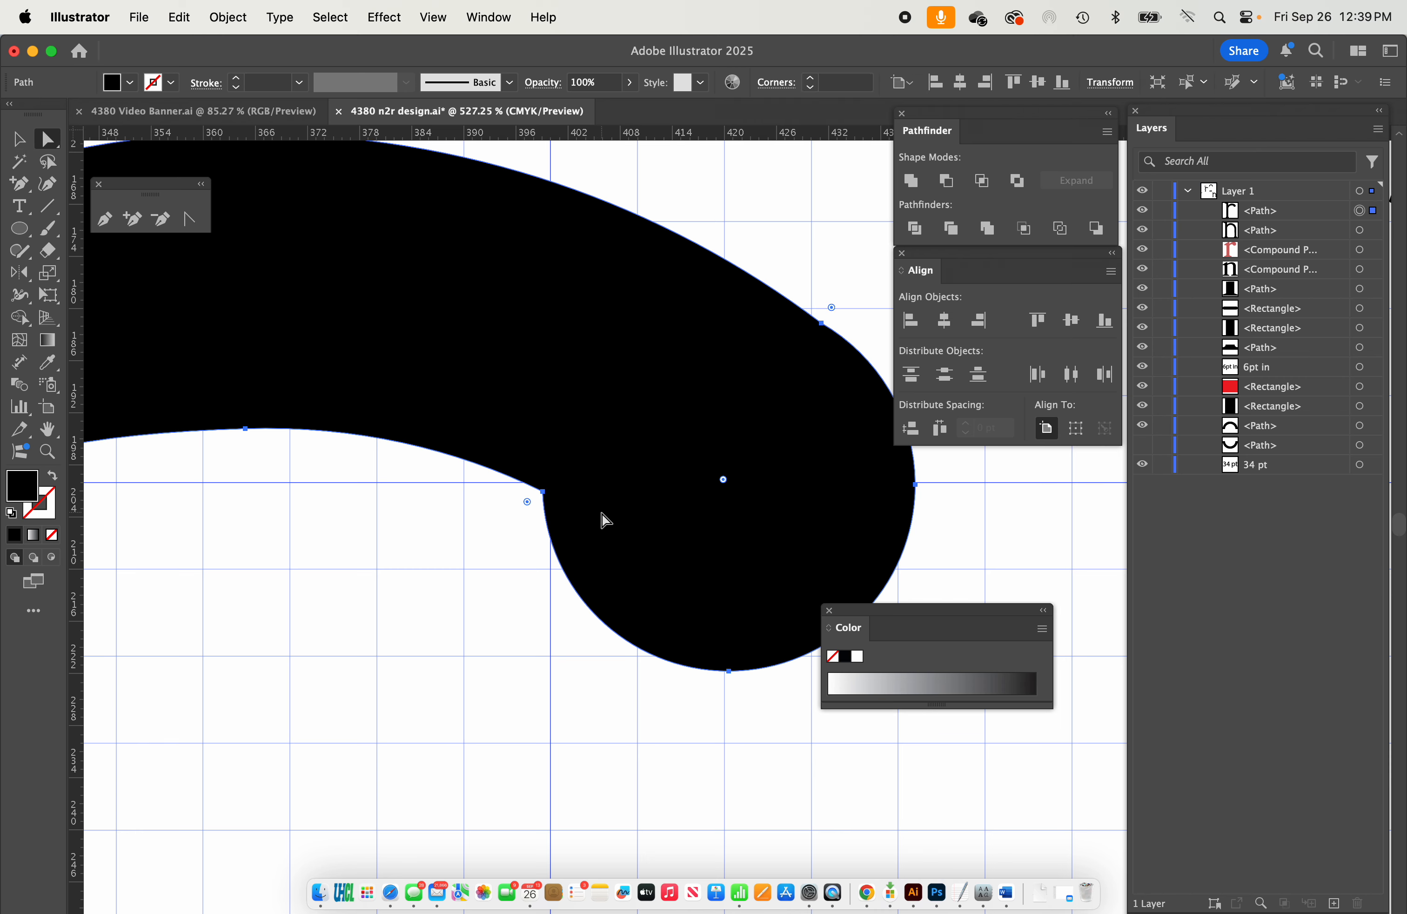
pyautogui.moveTo(528, 504); pyautogui.dragTo(537, 539)
pyautogui.scroll(5, 637, 478)
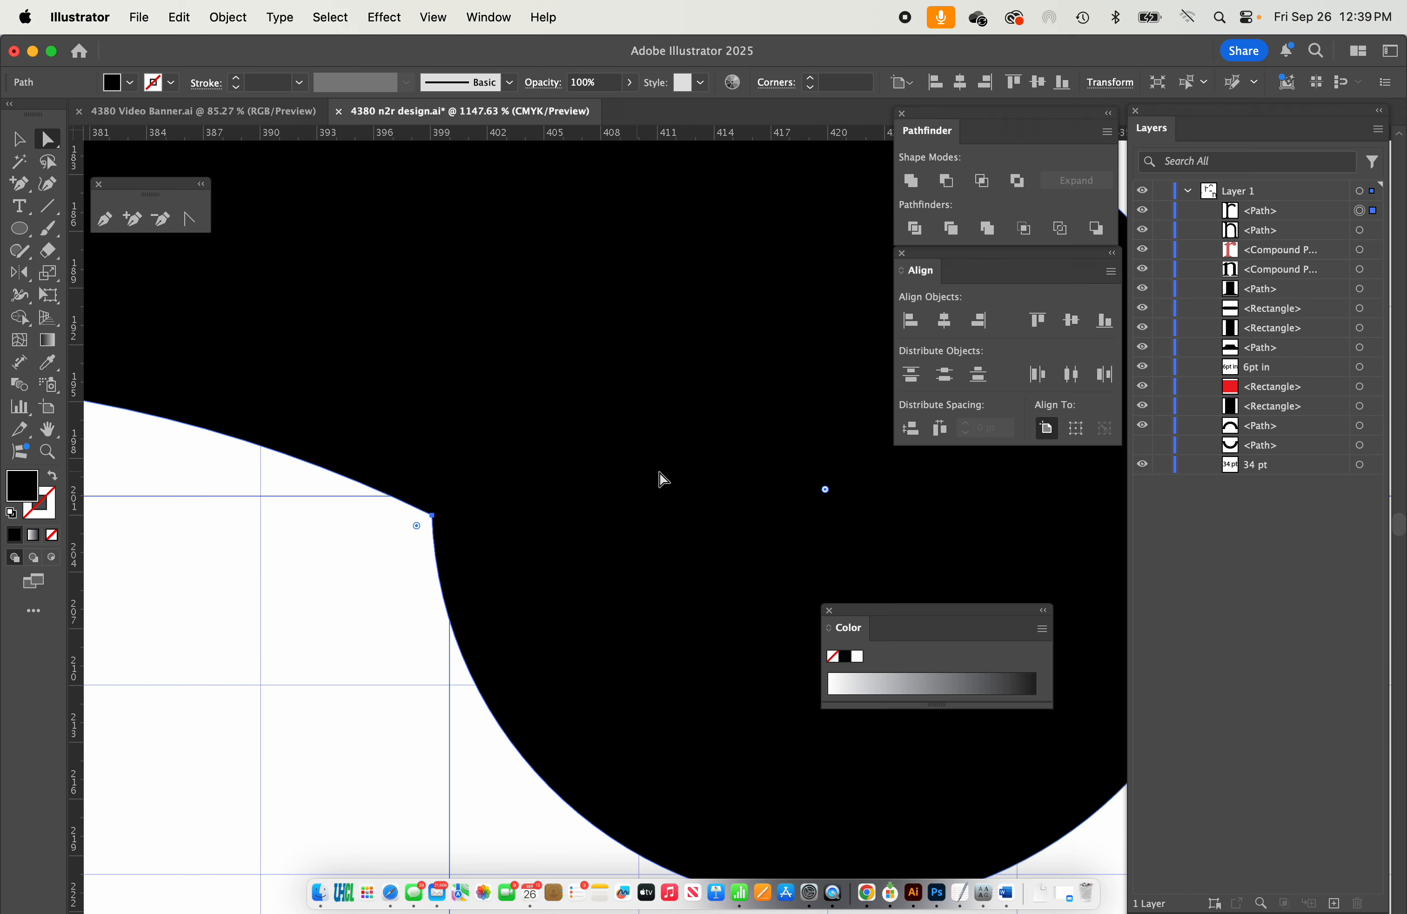
pyautogui.moveTo(824, 489); pyautogui.dragTo(774, 448)
pyautogui.moveTo(417, 528); pyautogui.dragTo(468, 512)
pyautogui.scroll(5, 460, 524)
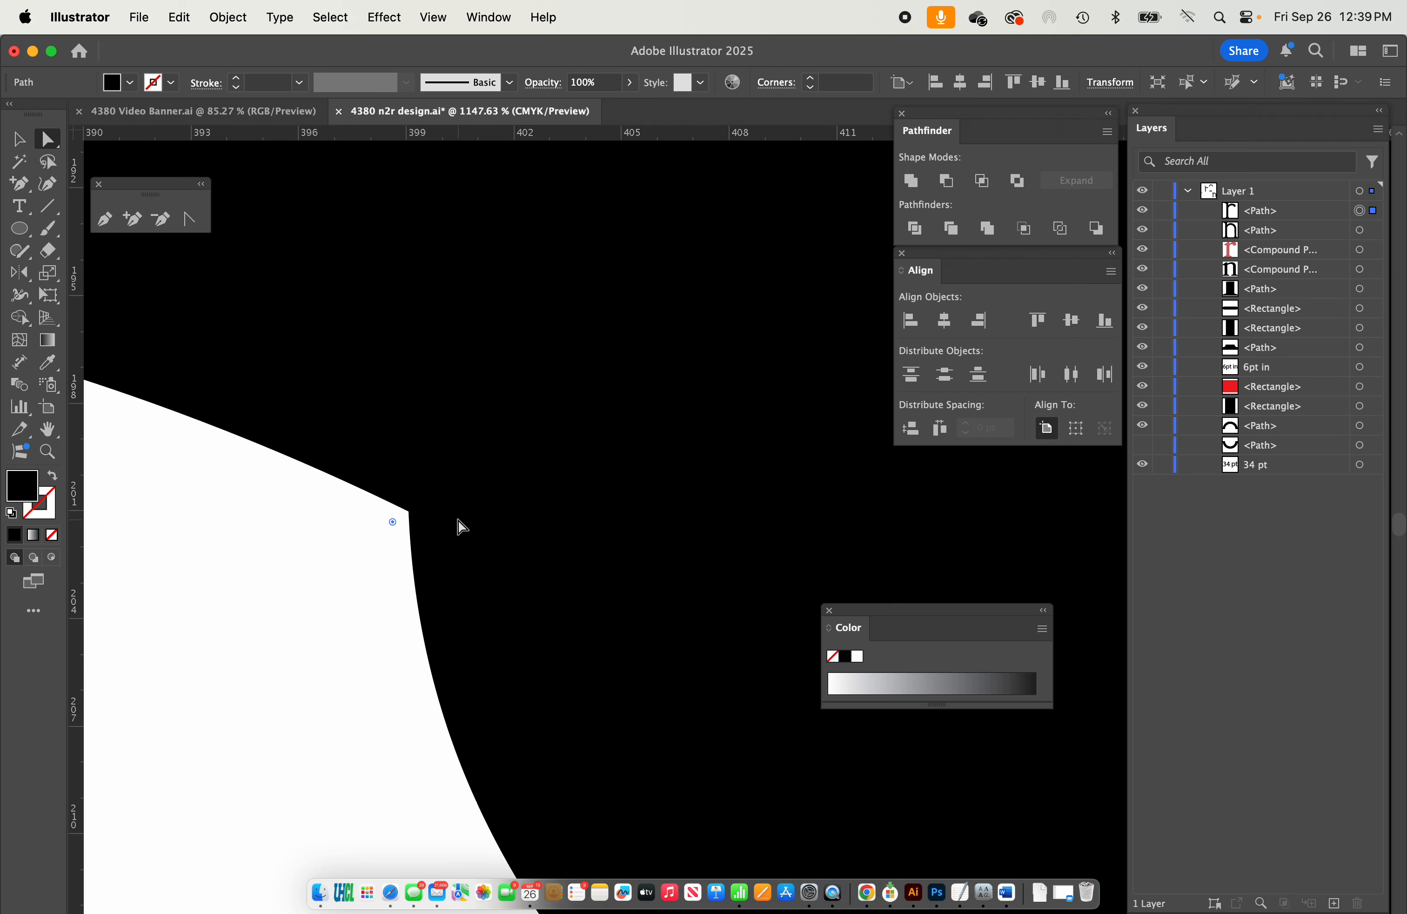
pyautogui.scroll(-8, 463, 534)
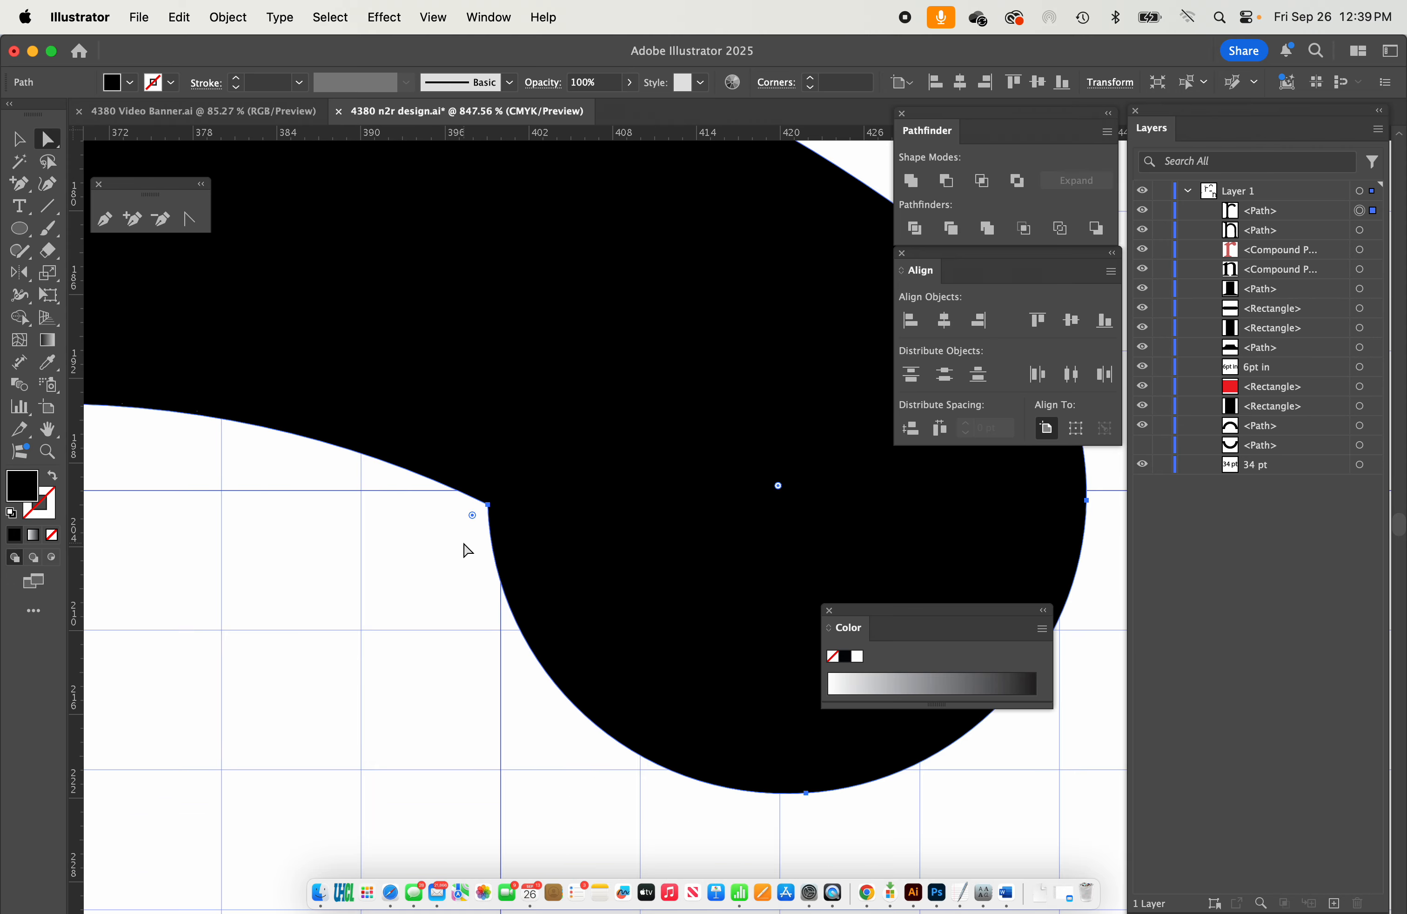
pyautogui.hscroll(-1, 468, 550)
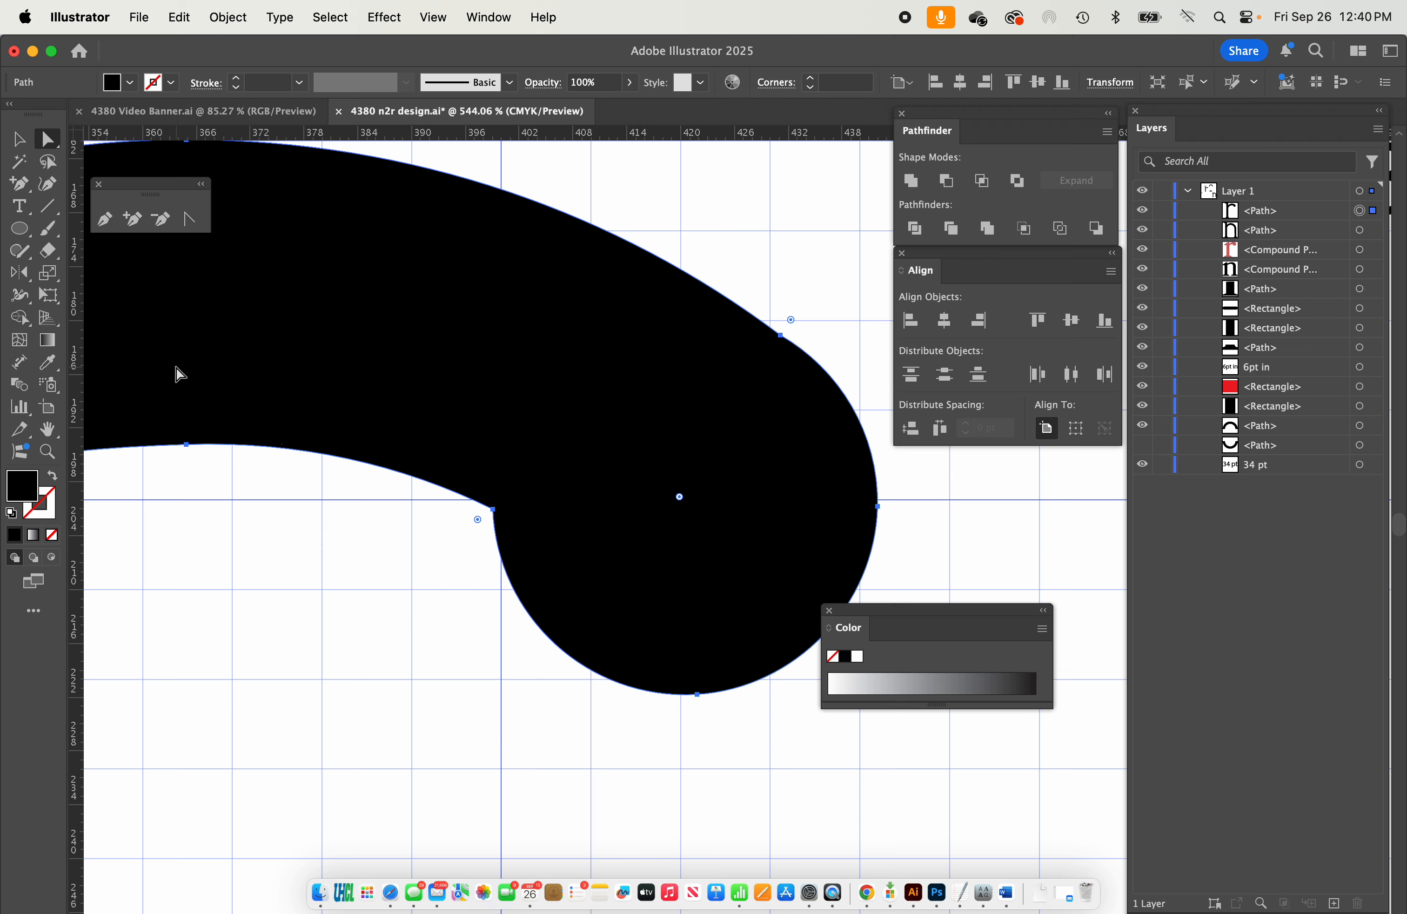
# Try the Smooth tool on the inner corner between the arm and the ball, and undo the stroke.
pyautogui.click(19, 250)
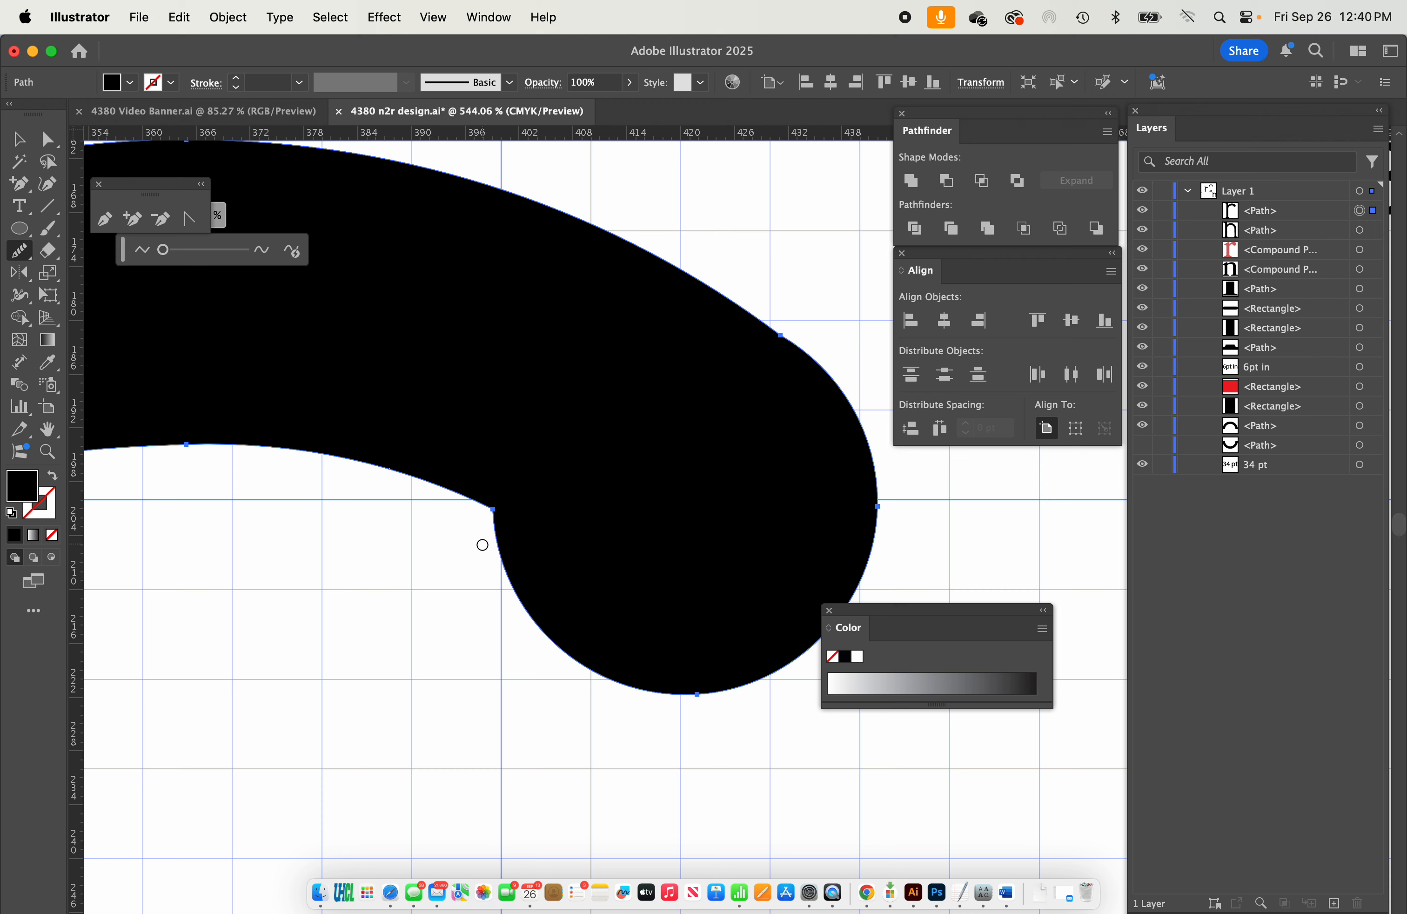
pyautogui.moveTo(497, 517)
pyautogui.mouseDown()
pyautogui.moveTo(485, 510)
pyautogui.moveTo(470, 537)
pyautogui.moveTo(483, 507)
pyautogui.moveTo(457, 522)
pyautogui.moveTo(479, 480)
pyautogui.moveTo(488, 511)
pyautogui.mouseUp()
pyautogui.scroll(5, 499, 563)
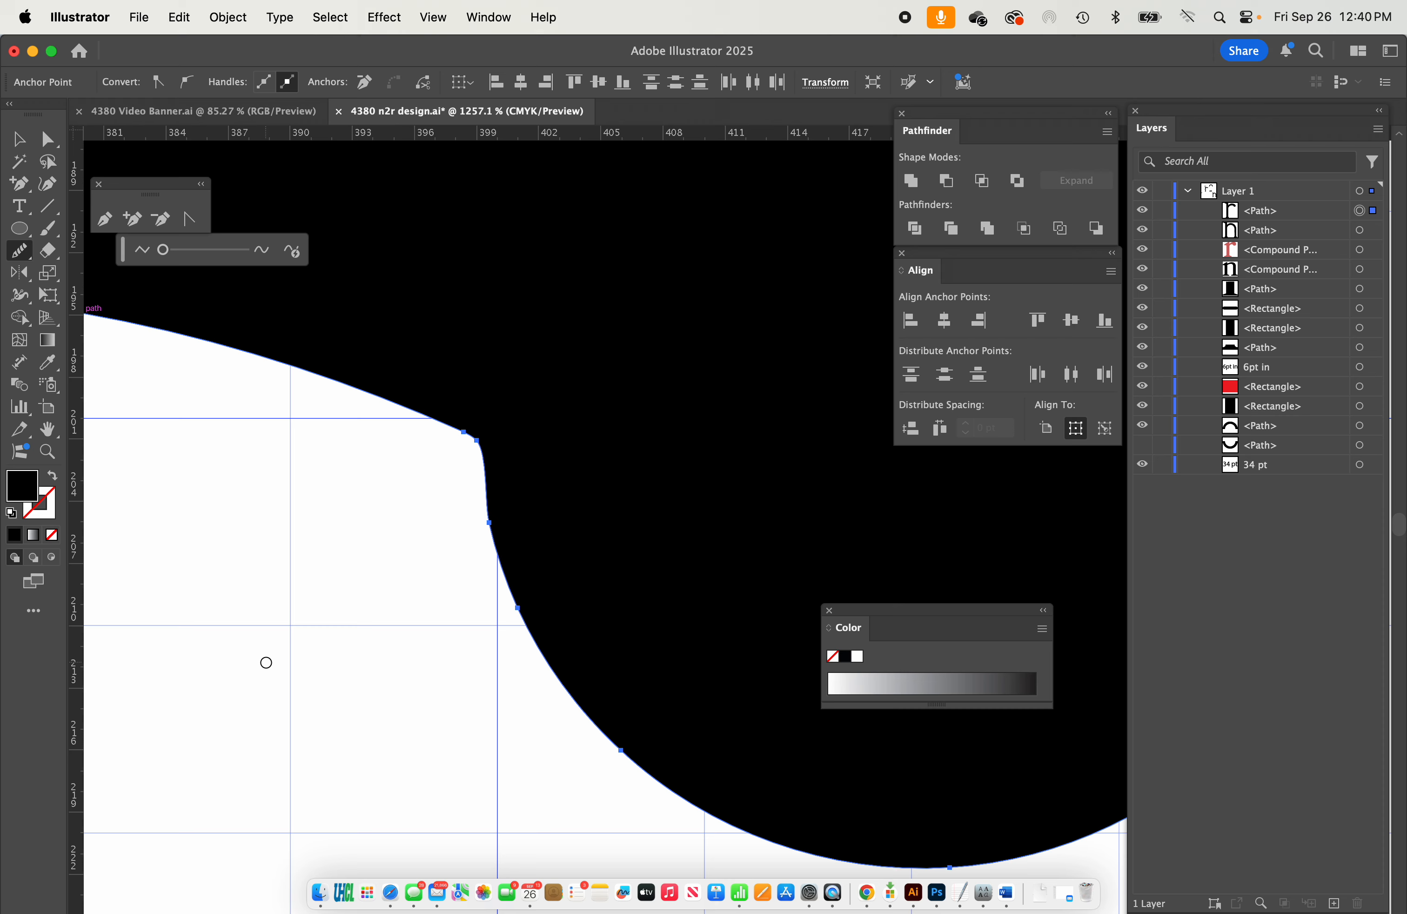
pyautogui.scroll(-4, 267, 664)
pyautogui.hscroll(-5, 427, 644)
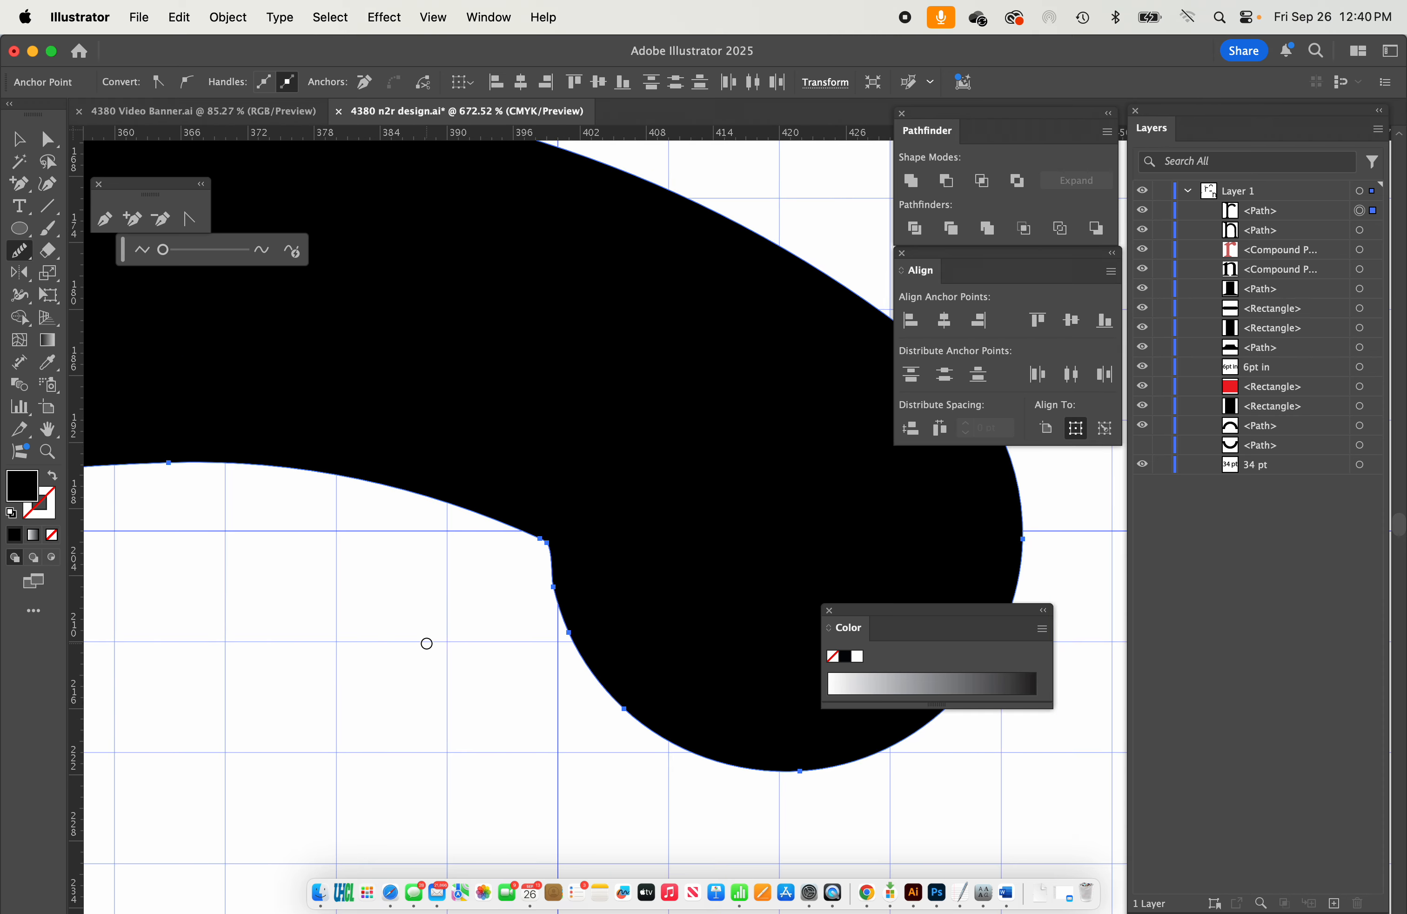
pyautogui.press('super+z')
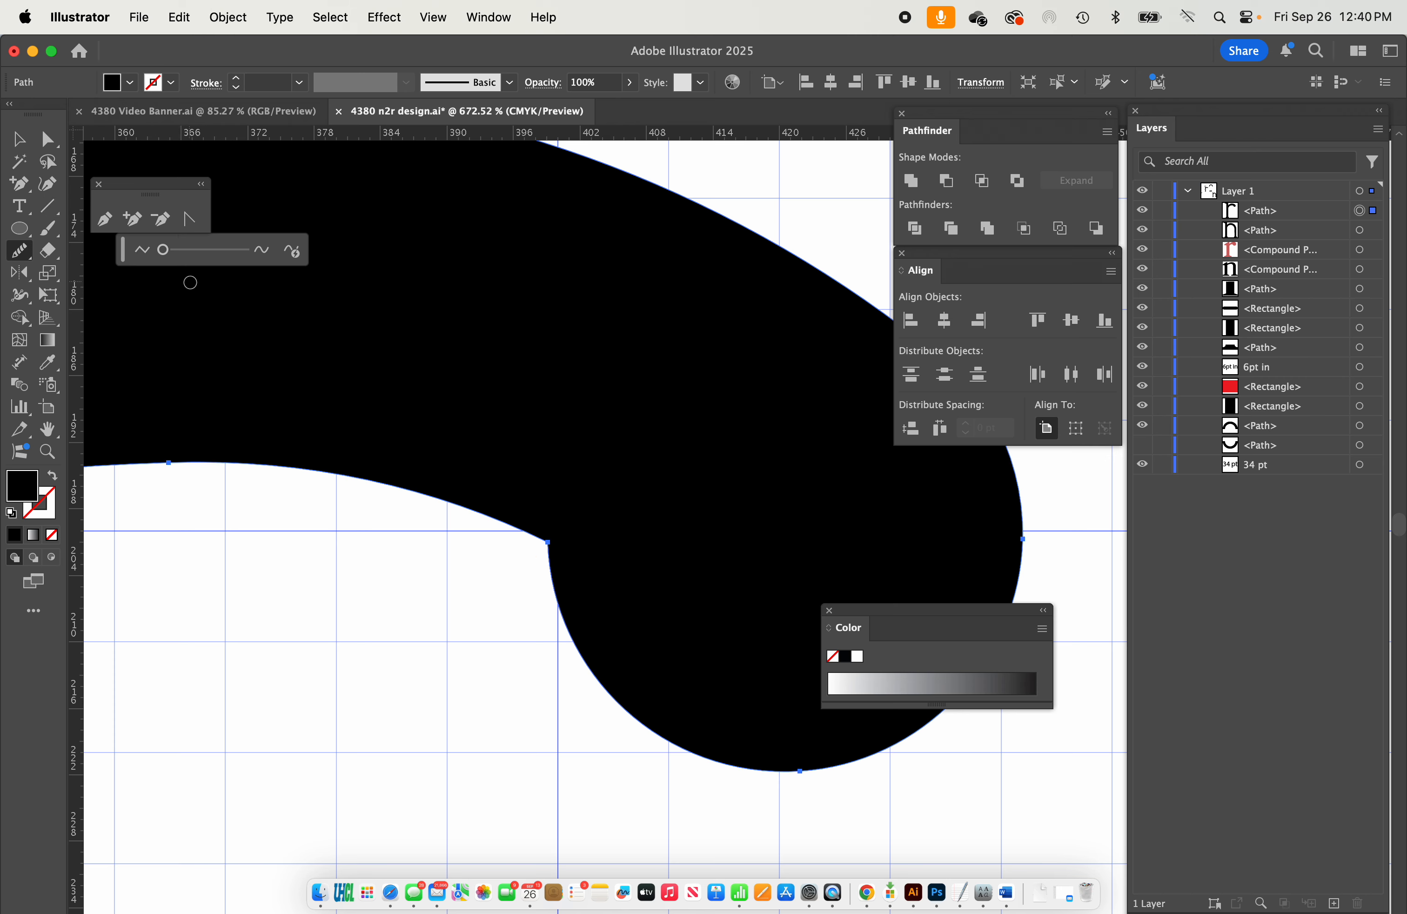
# Try automatic path smoothing on the whole r, and return the smoothing amount to 0%.
pyautogui.scroll(-5, 541, 463)
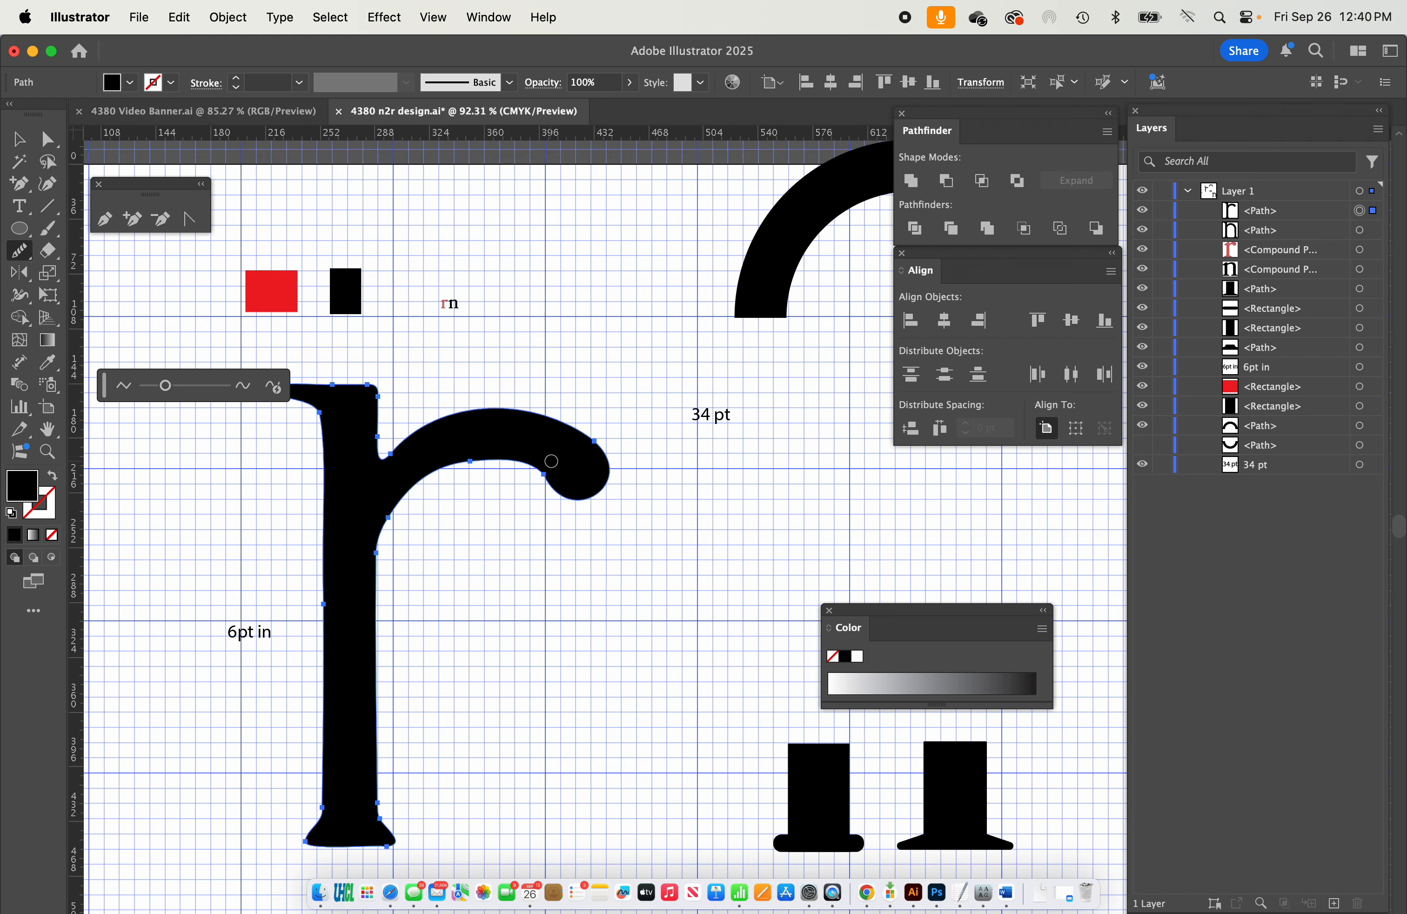
pyautogui.scroll(-2, 550, 460)
pyautogui.moveTo(162, 387); pyautogui.dragTo(125, 387)
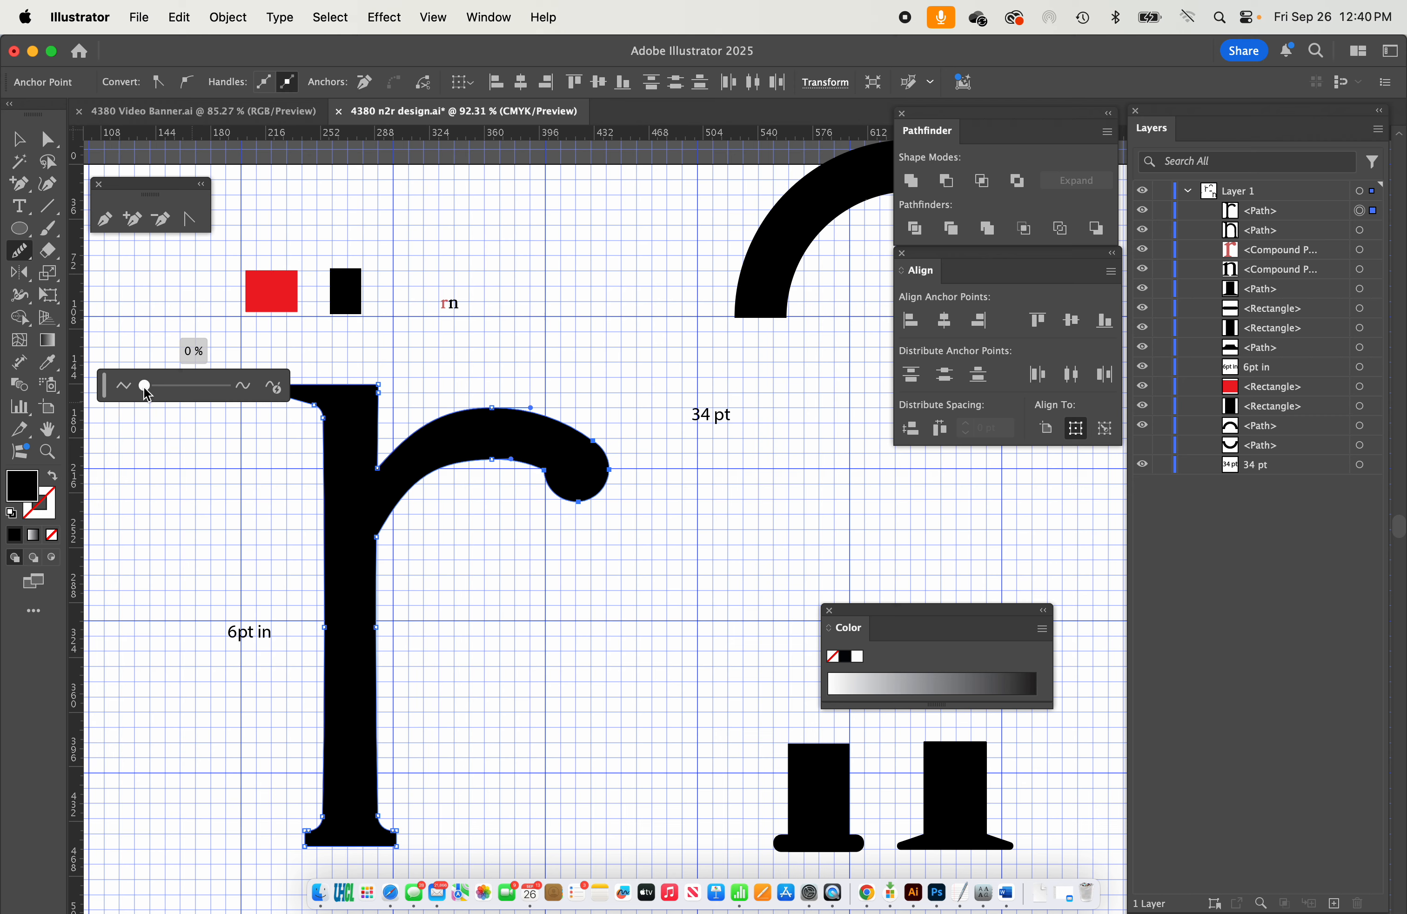
pyautogui.moveTo(145, 389)
pyautogui.mouseDown()
pyautogui.moveTo(219, 391)
pyautogui.moveTo(144, 392)
pyautogui.mouseUp()
pyautogui.moveTo(165, 392); pyautogui.dragTo(133, 388)
# Convert the corner anchor between the arm's lower edge and the ball into a smooth curve with the Anchor Point tool.
pyautogui.scroll(5, 574, 541)
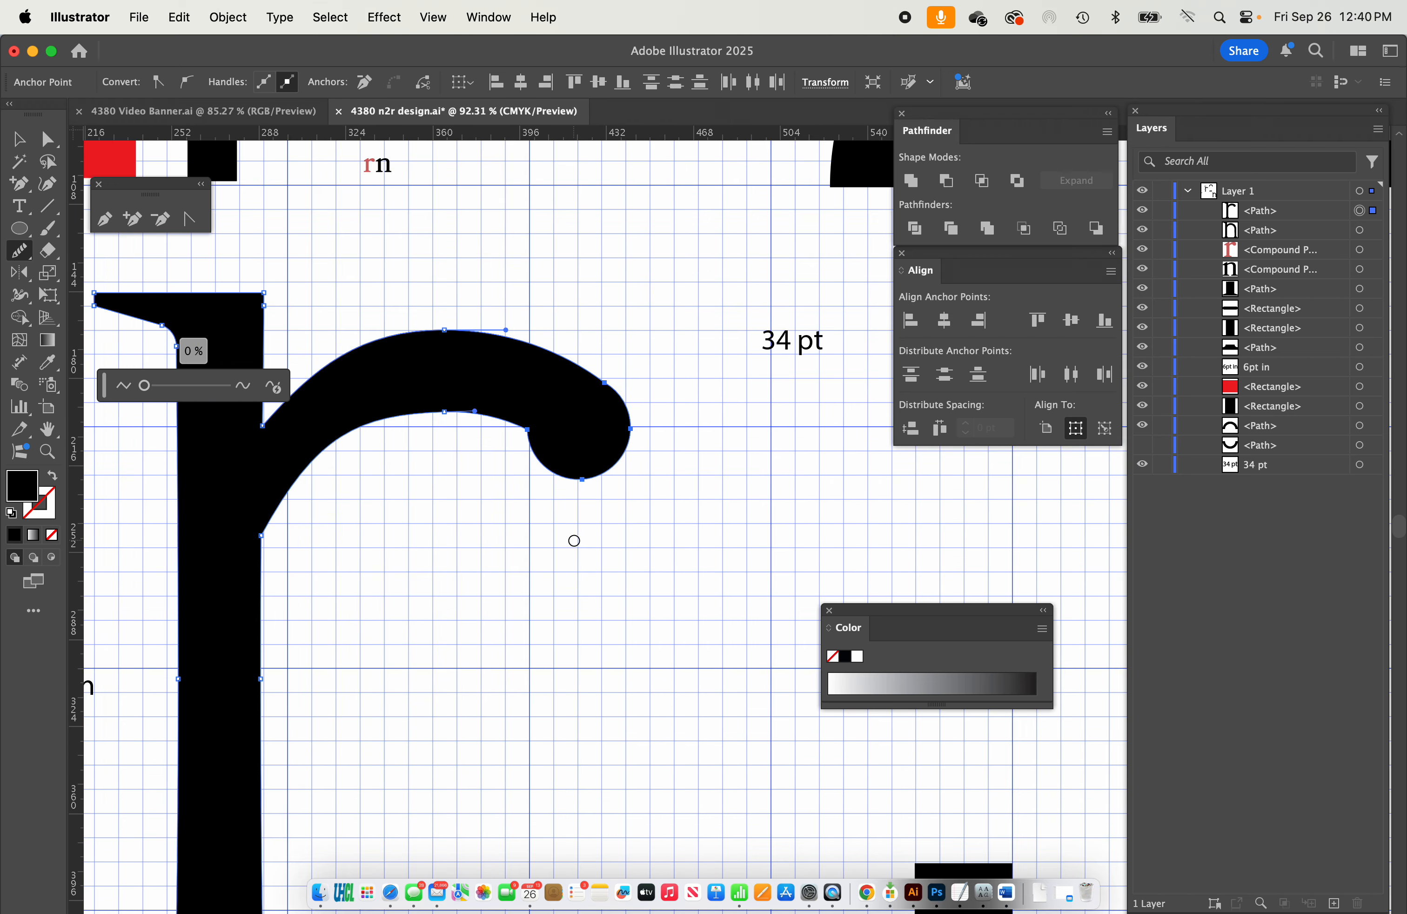
pyautogui.scroll(1, 590, 407)
pyautogui.scroll(4, 590, 407)
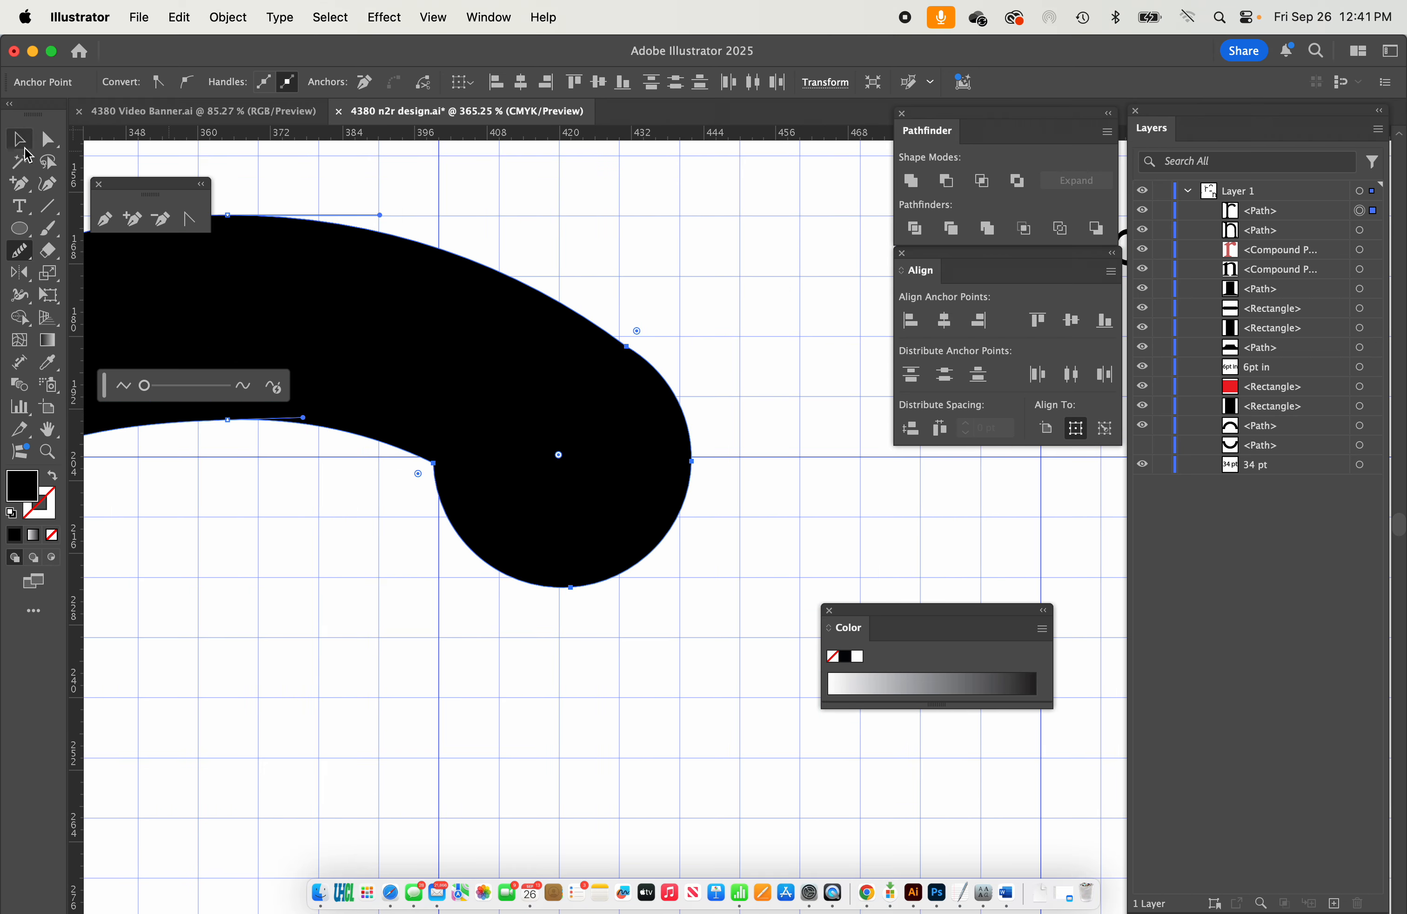
pyautogui.click(47, 141)
pyautogui.click(433, 462)
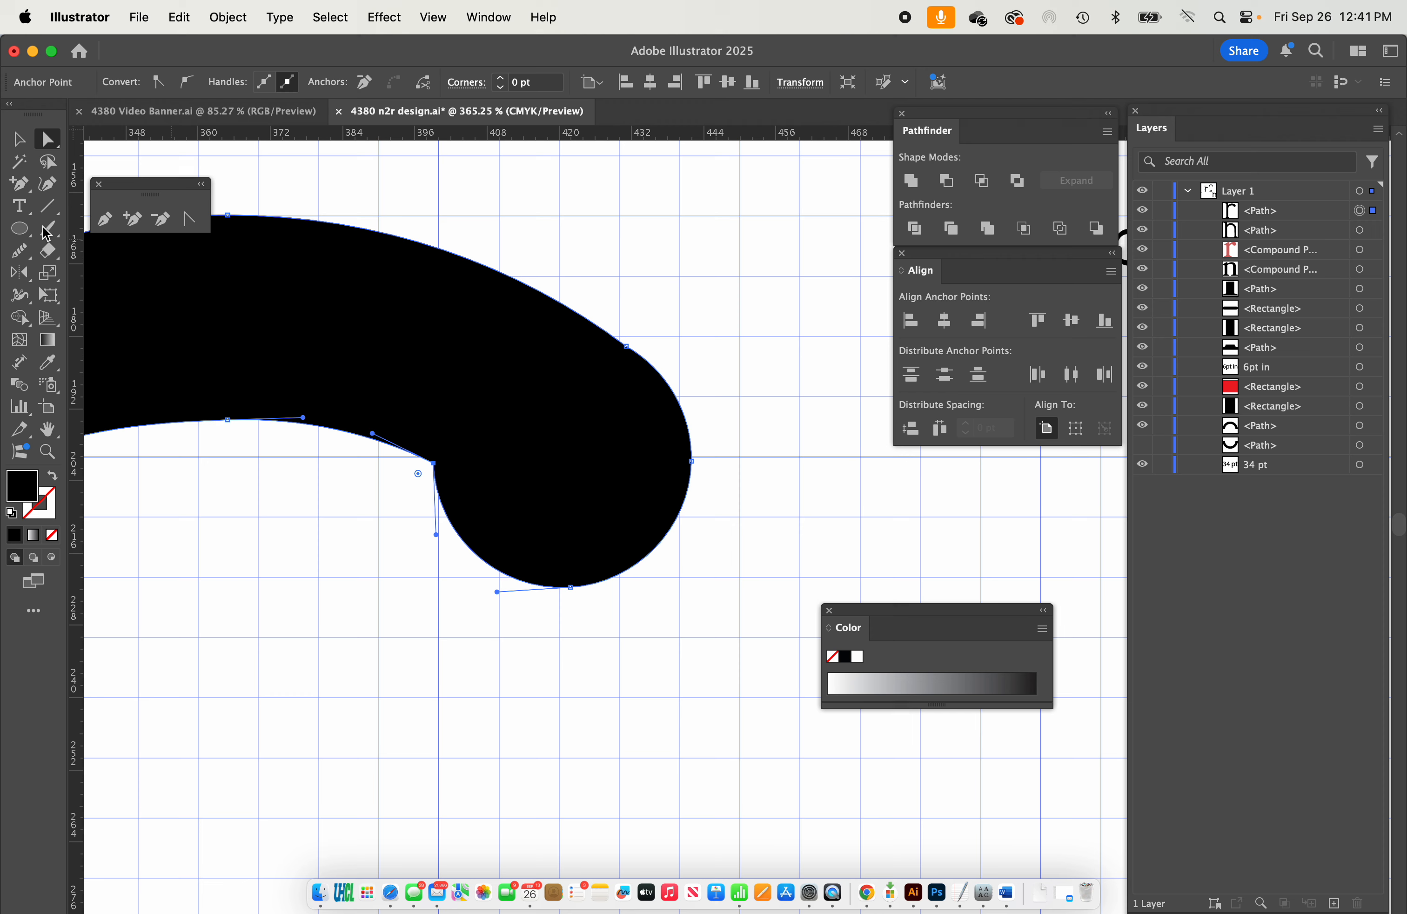
pyautogui.click(188, 224)
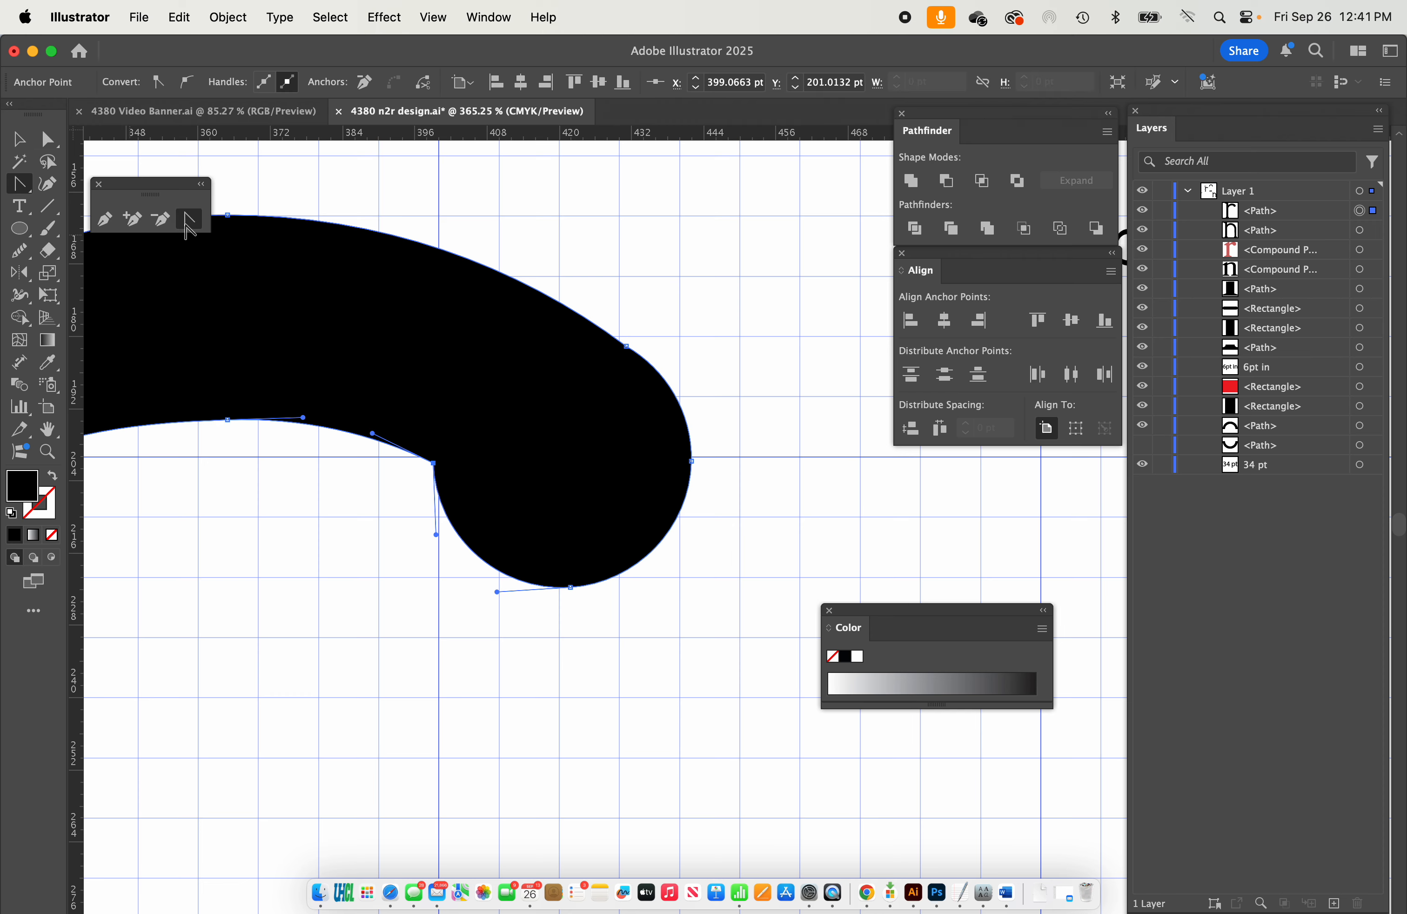
pyautogui.moveTo(434, 464)
pyautogui.mouseDown()
pyautogui.moveTo(412, 466)
pyautogui.moveTo(462, 439)
pyautogui.moveTo(502, 492)
pyautogui.moveTo(457, 473)
pyautogui.mouseUp()
pyautogui.press('v')
pyautogui.click(492, 617)
pyautogui.scroll(-5, 600, 499)
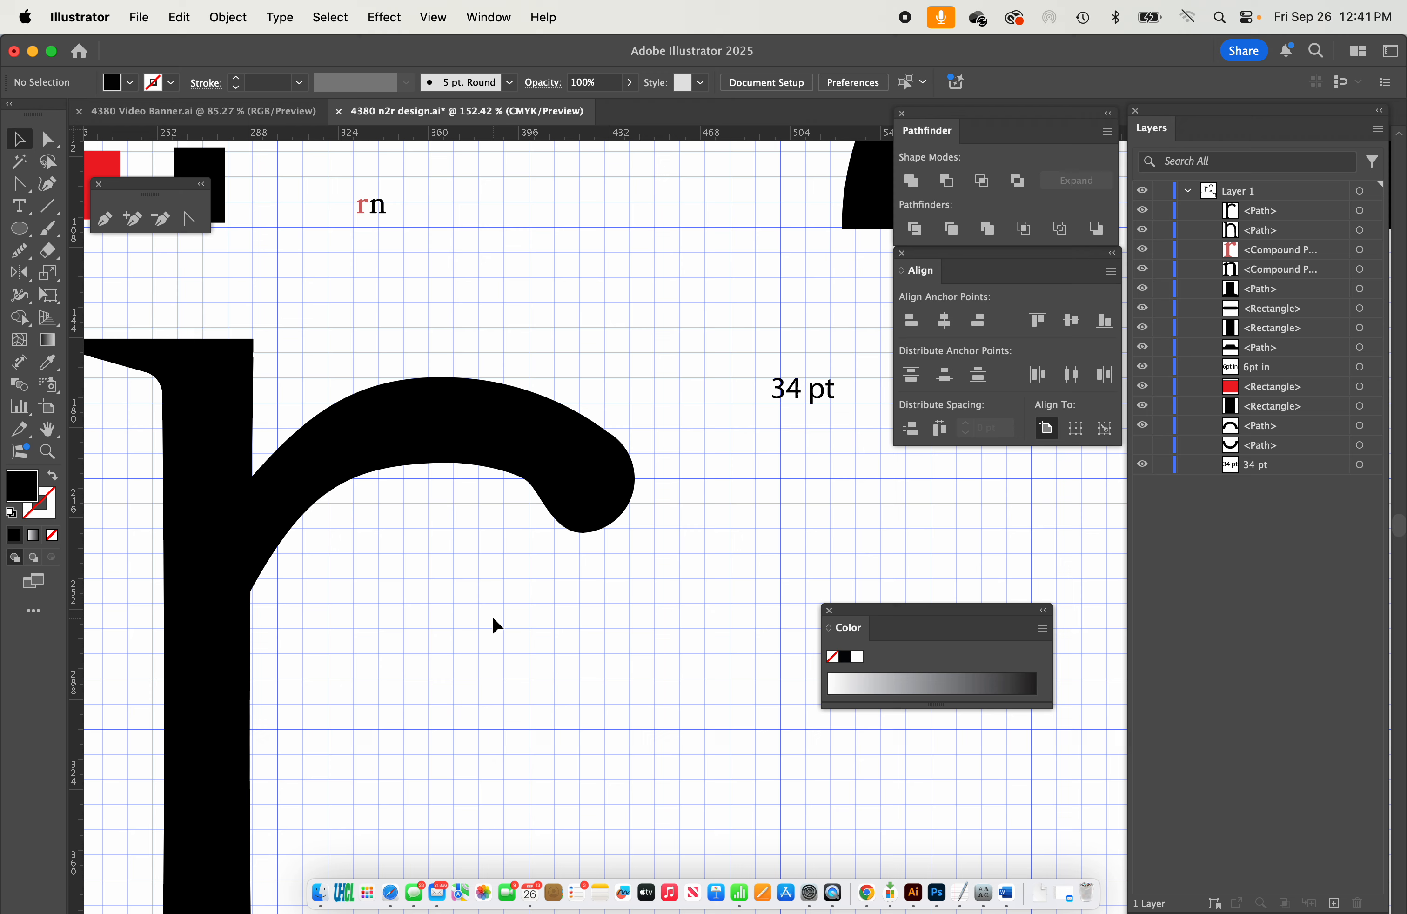
pyautogui.scroll(-3, 492, 617)
pyautogui.hscroll(-2, 492, 617)
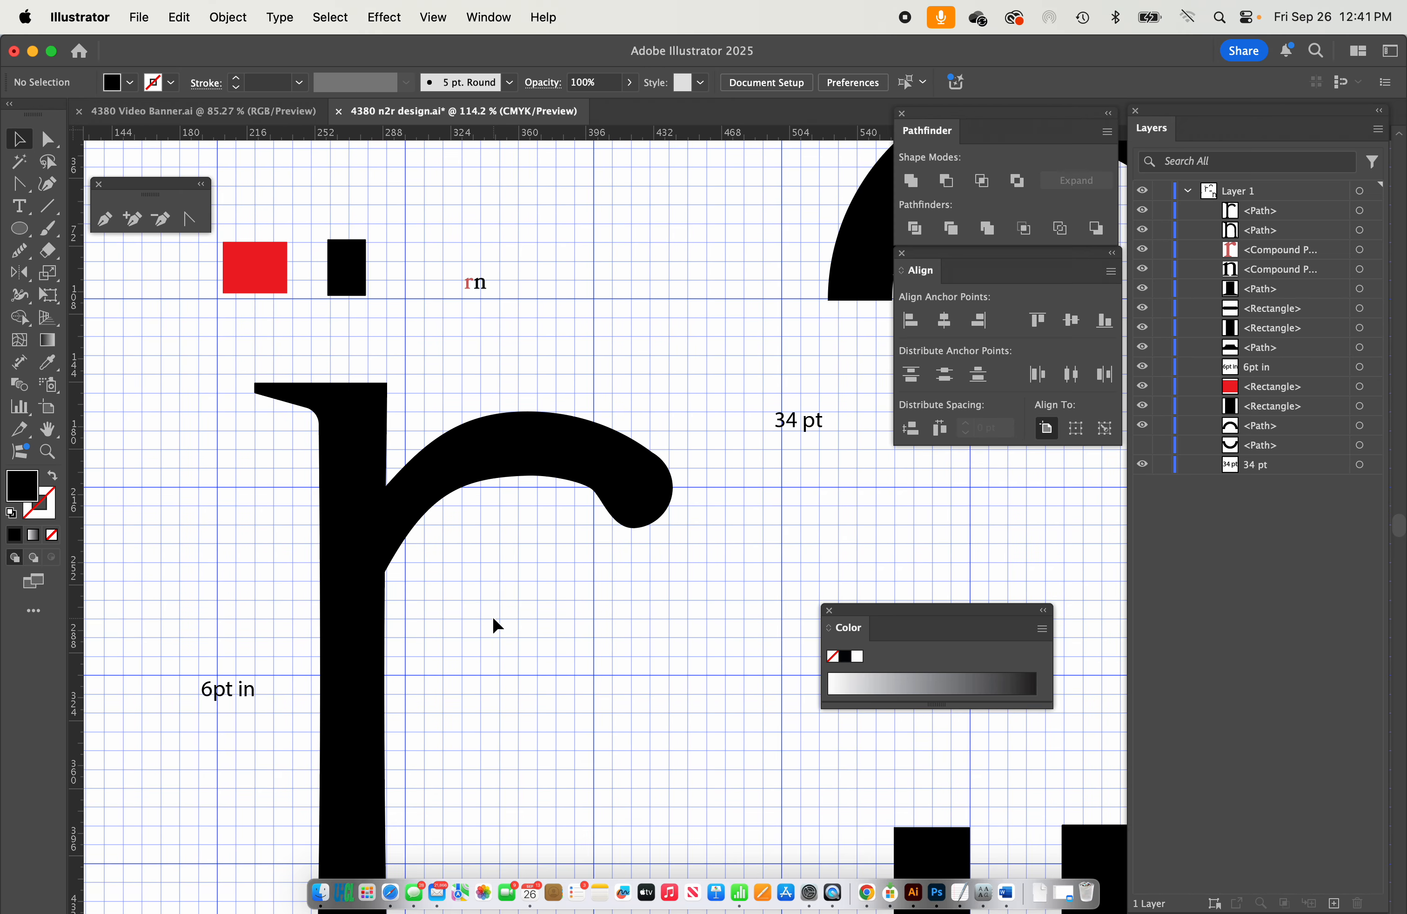
# Thin the r's arm by raising its inner curve's peak anchor to about X 362 pt, Y 185 pt and reshaping the adjoining handles.
pyautogui.scroll(3, 492, 616)
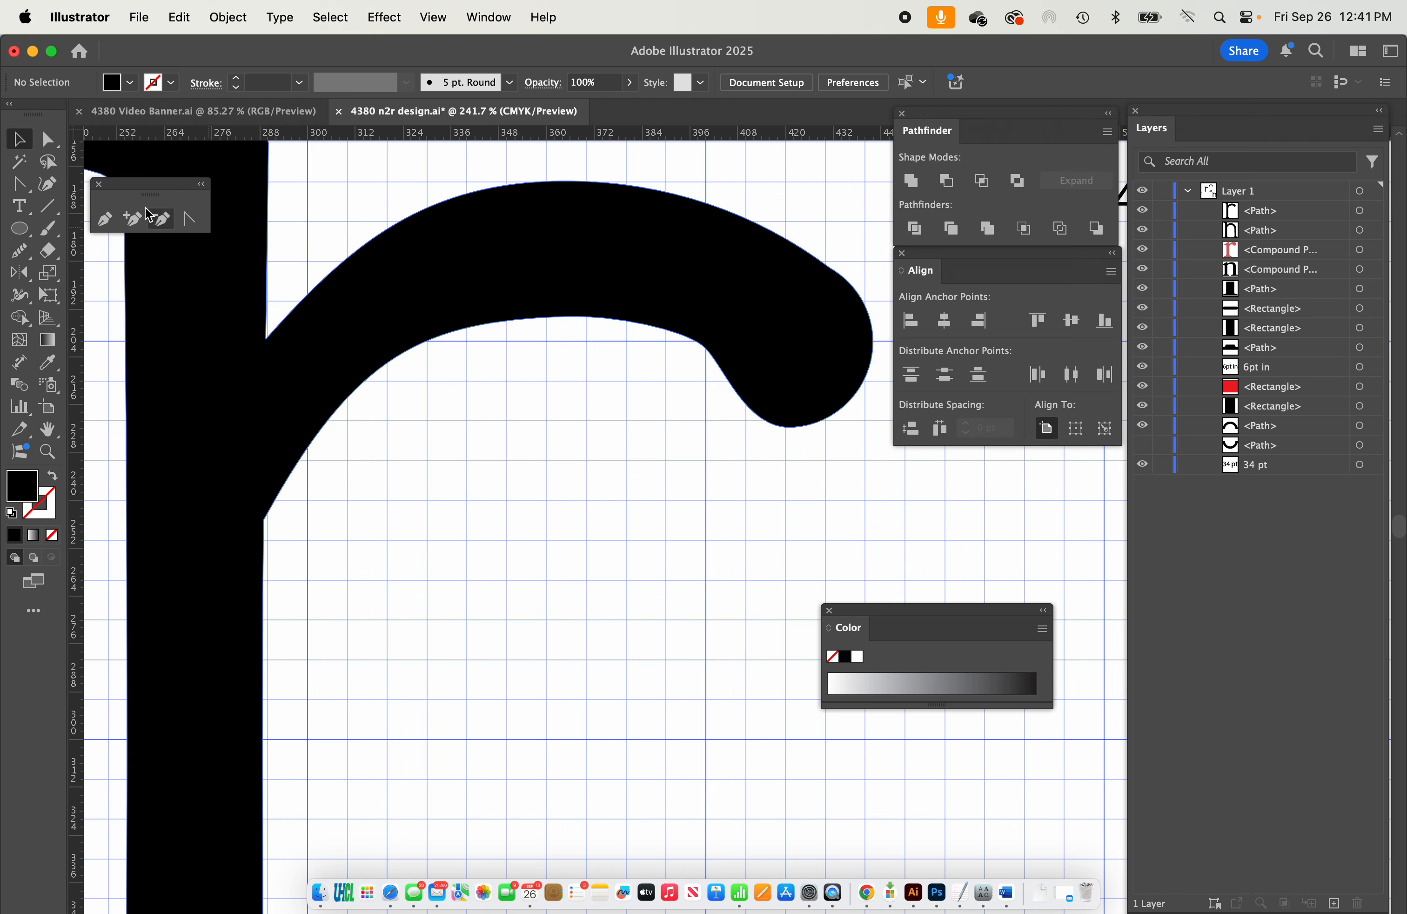
pyautogui.click(50, 141)
pyautogui.click(263, 521)
pyautogui.moveTo(356, 356); pyautogui.dragTo(380, 289)
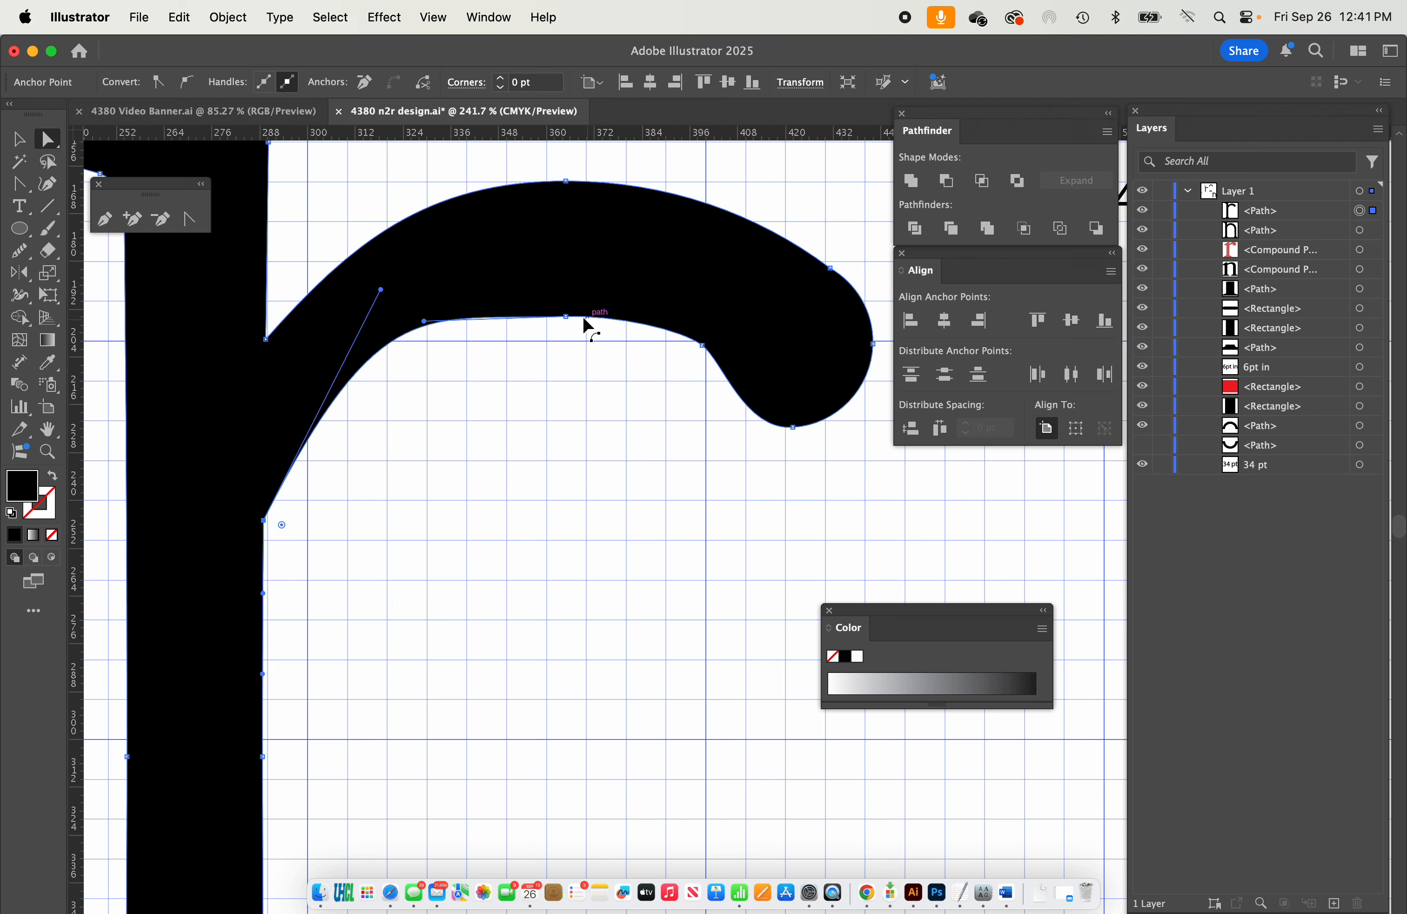
pyautogui.moveTo(566, 317); pyautogui.dragTo(554, 281)
pyautogui.moveTo(412, 285); pyautogui.dragTo(425, 280)
pyautogui.moveTo(380, 289); pyautogui.dragTo(320, 400)
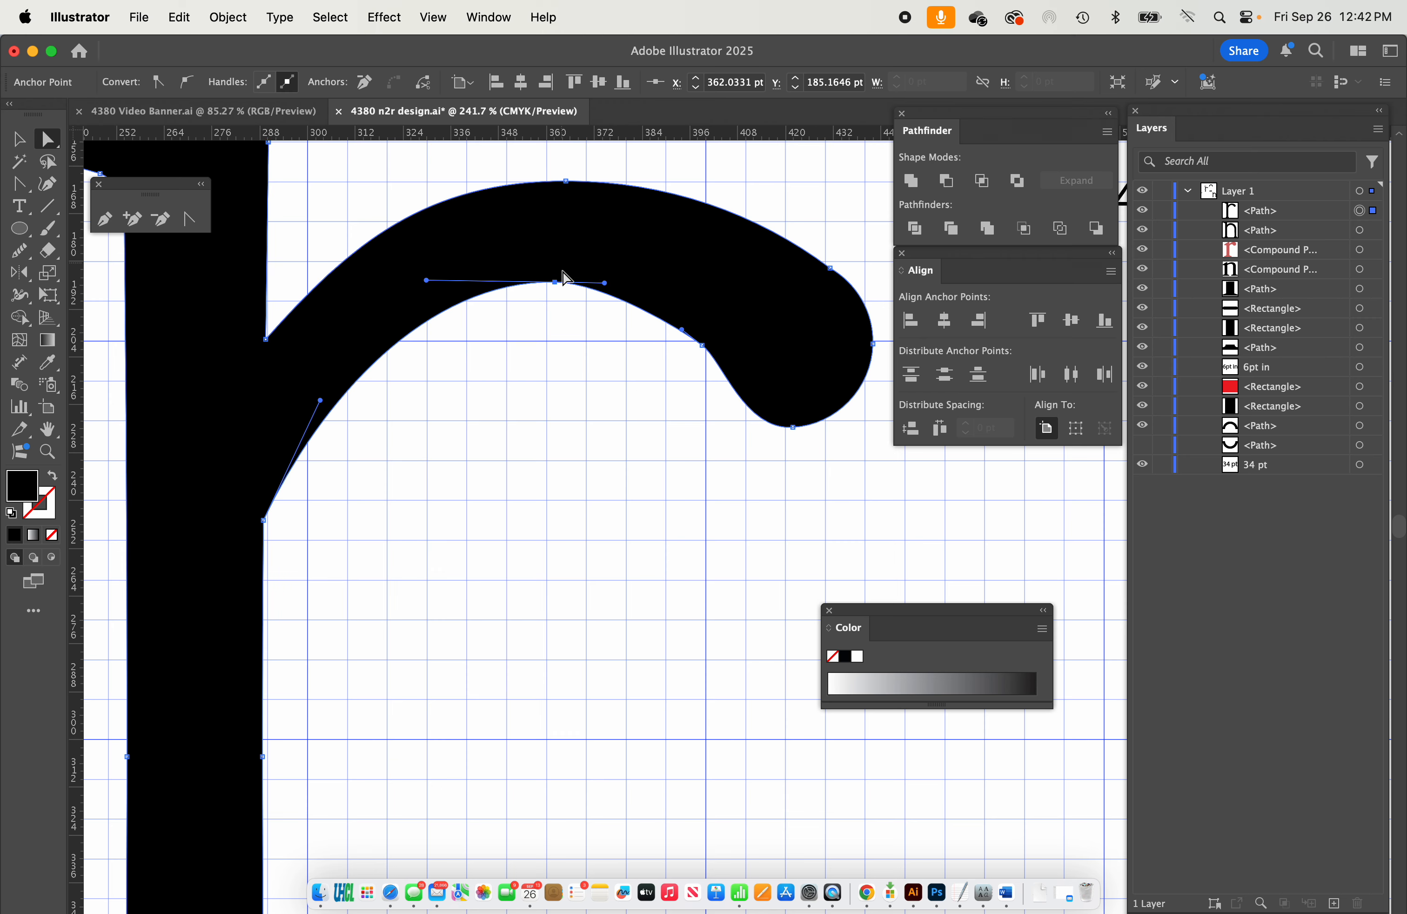
pyautogui.click(608, 350)
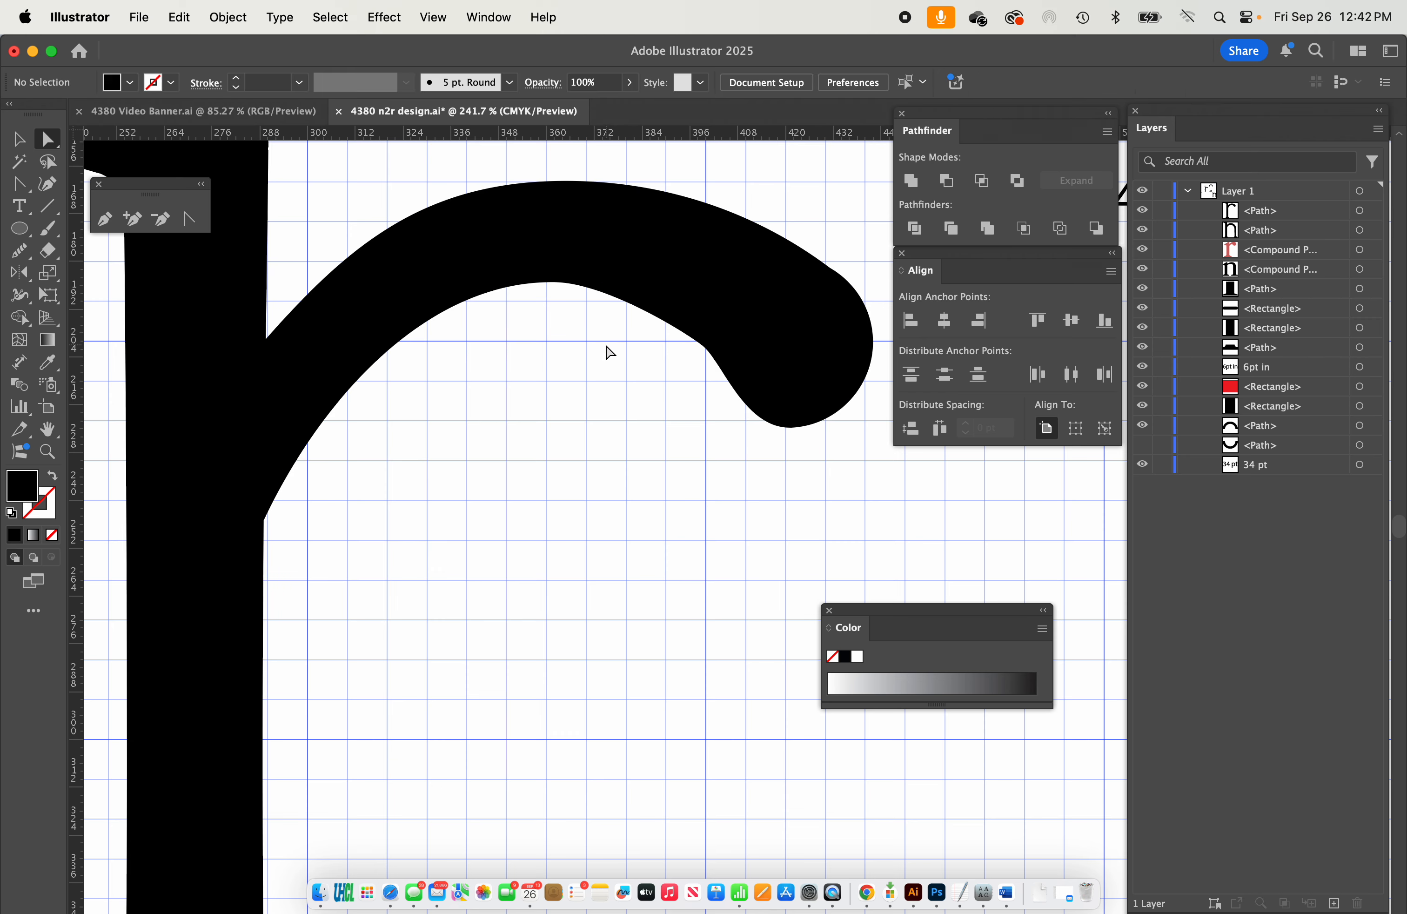
# Lower the anchor where the arm's upper edge joins the stem to narrow the arm at its branch.
pyautogui.click(267, 339)
pyautogui.moveTo(265, 339); pyautogui.dragTo(263, 364)
pyautogui.click(530, 472)
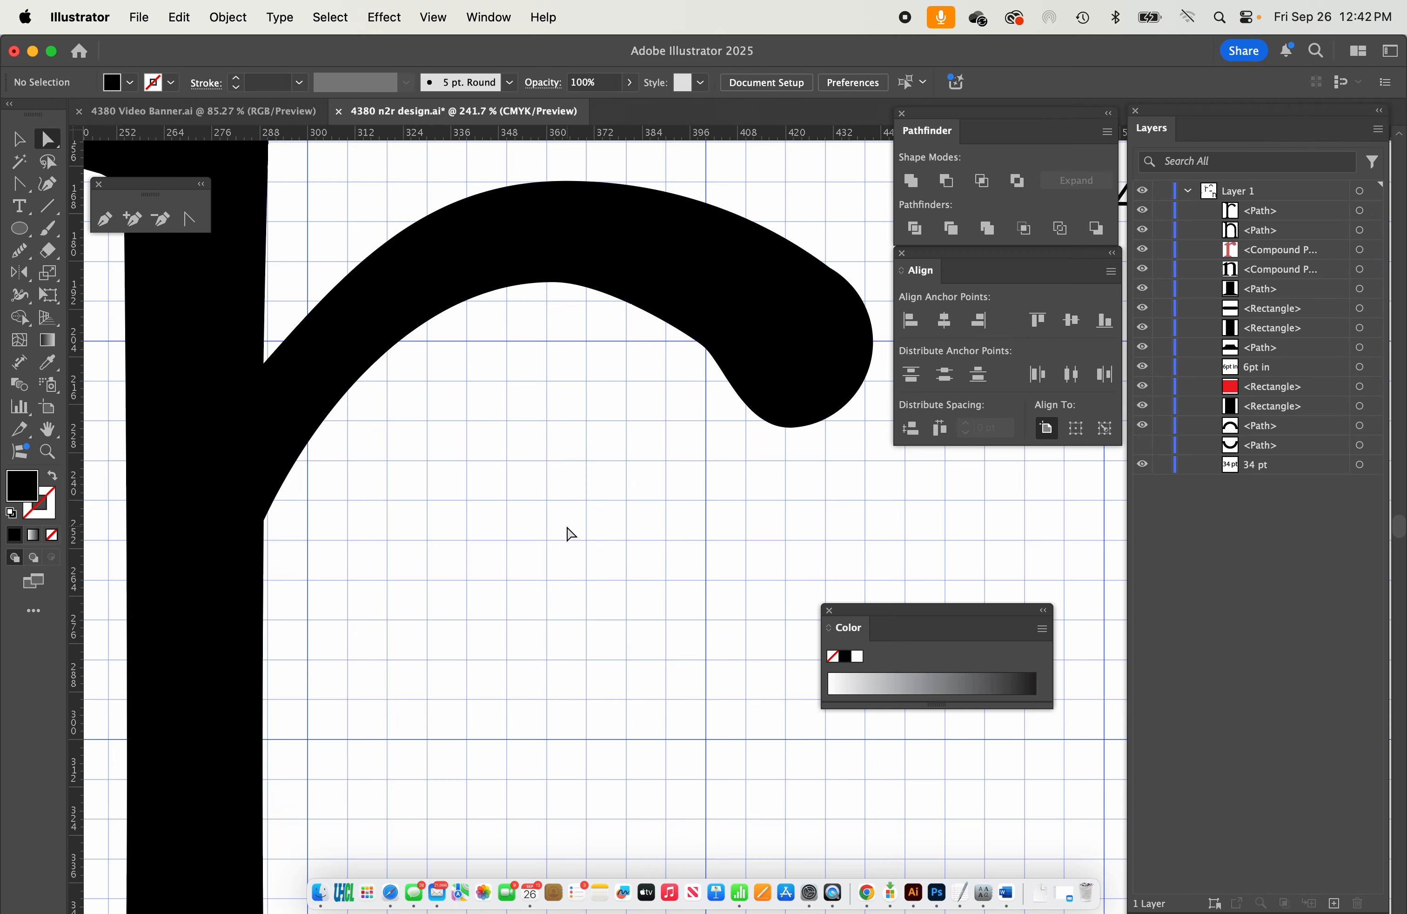
pyautogui.scroll(-3, 568, 536)
# Move the anchor between the arm's lower edge and the ball to about X 396 pt, Y 199 pt.
pyautogui.scroll(3, 581, 528)
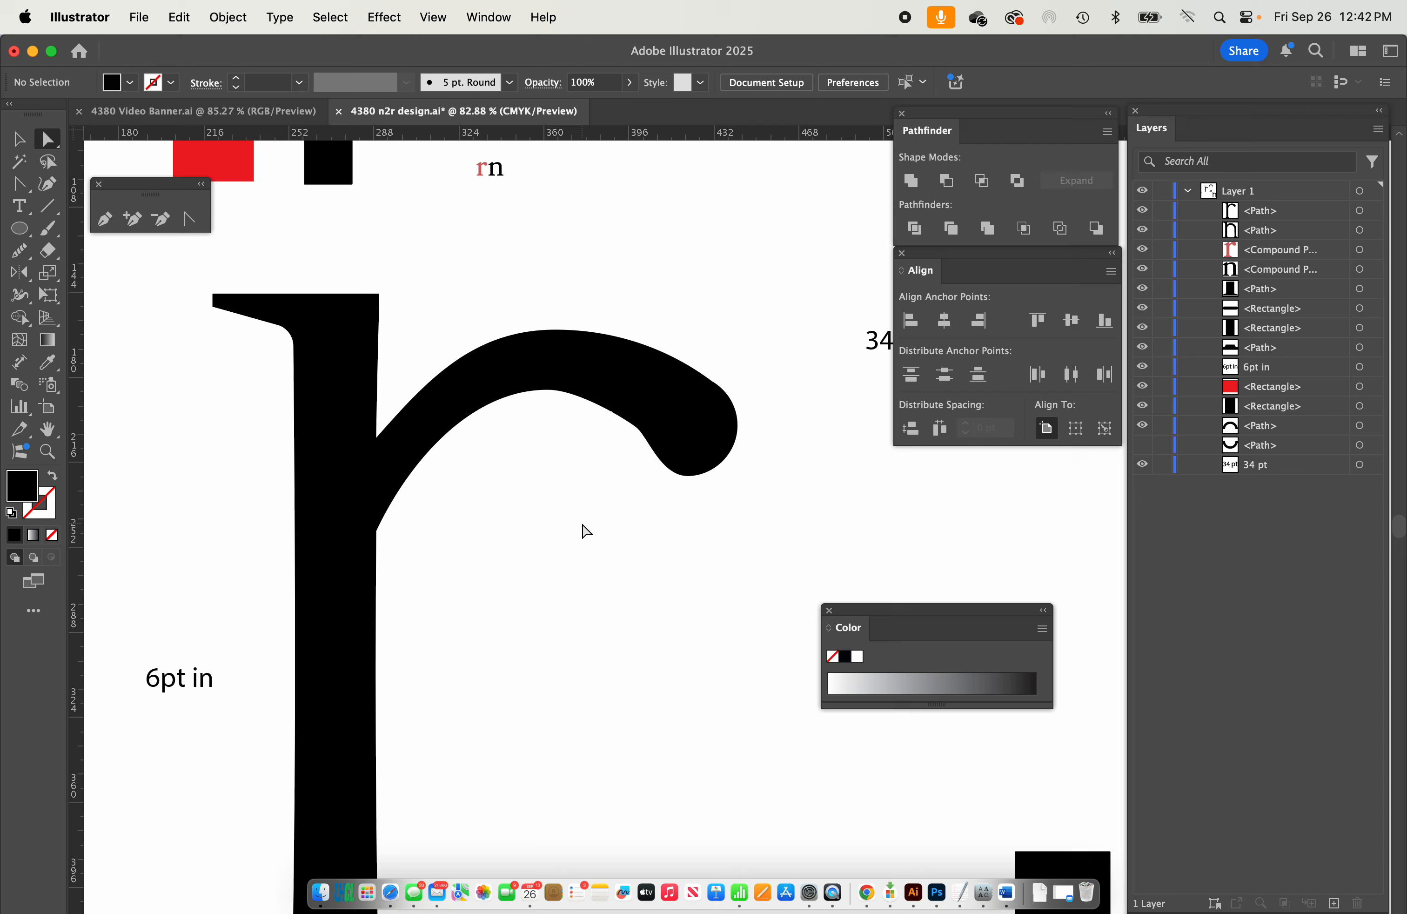
pyautogui.click(554, 457)
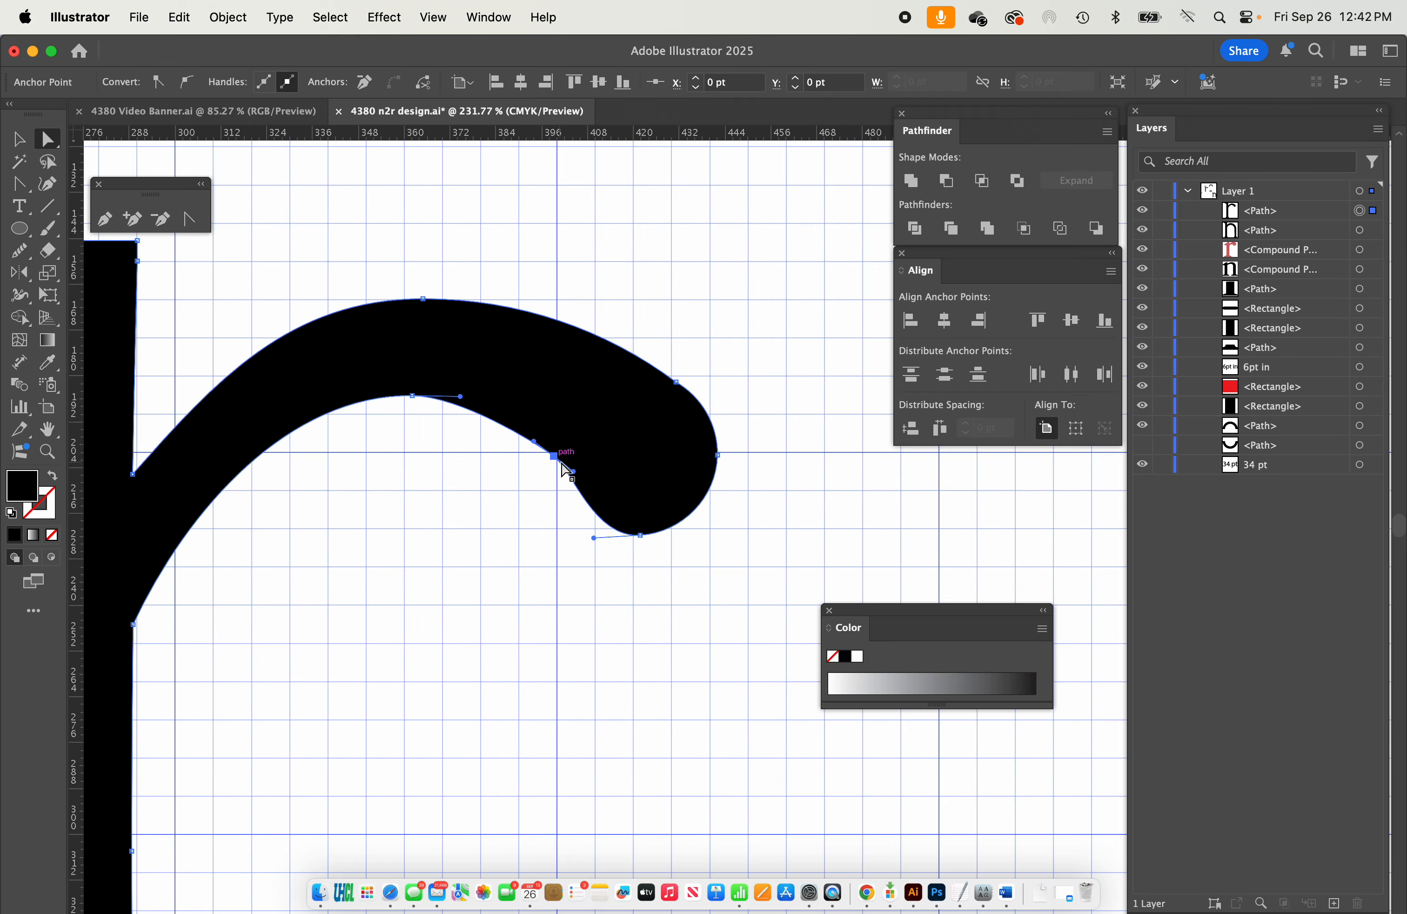
pyautogui.moveTo(554, 457); pyautogui.dragTo(542, 449)
pyautogui.scroll(-10, 673, 412)
pyautogui.click(623, 516)
pyautogui.scroll(5, 623, 516)
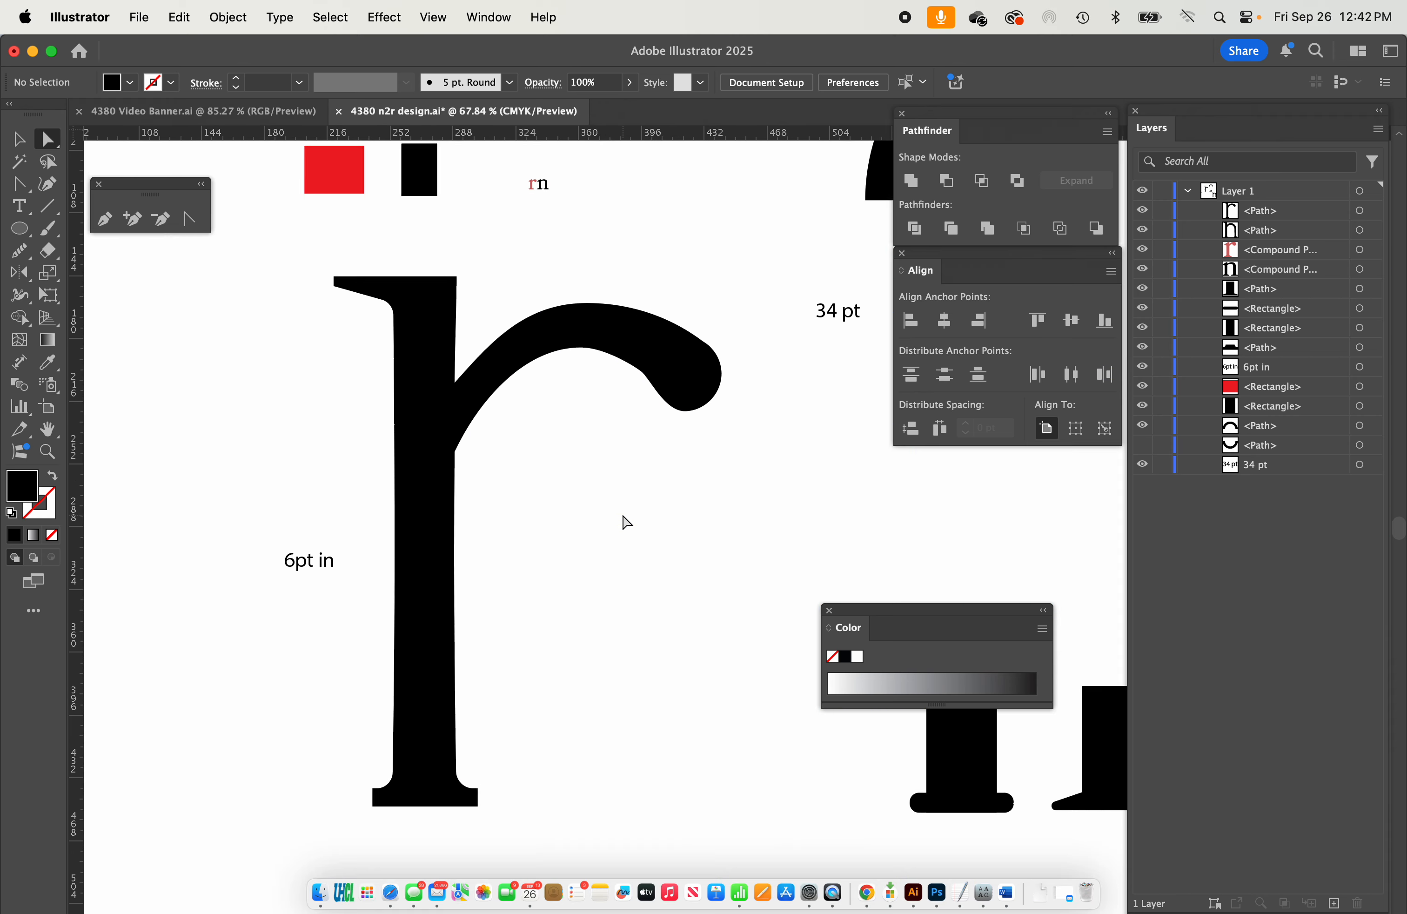
pyautogui.hscroll(3, 623, 517)
pyautogui.scroll(1, 623, 516)
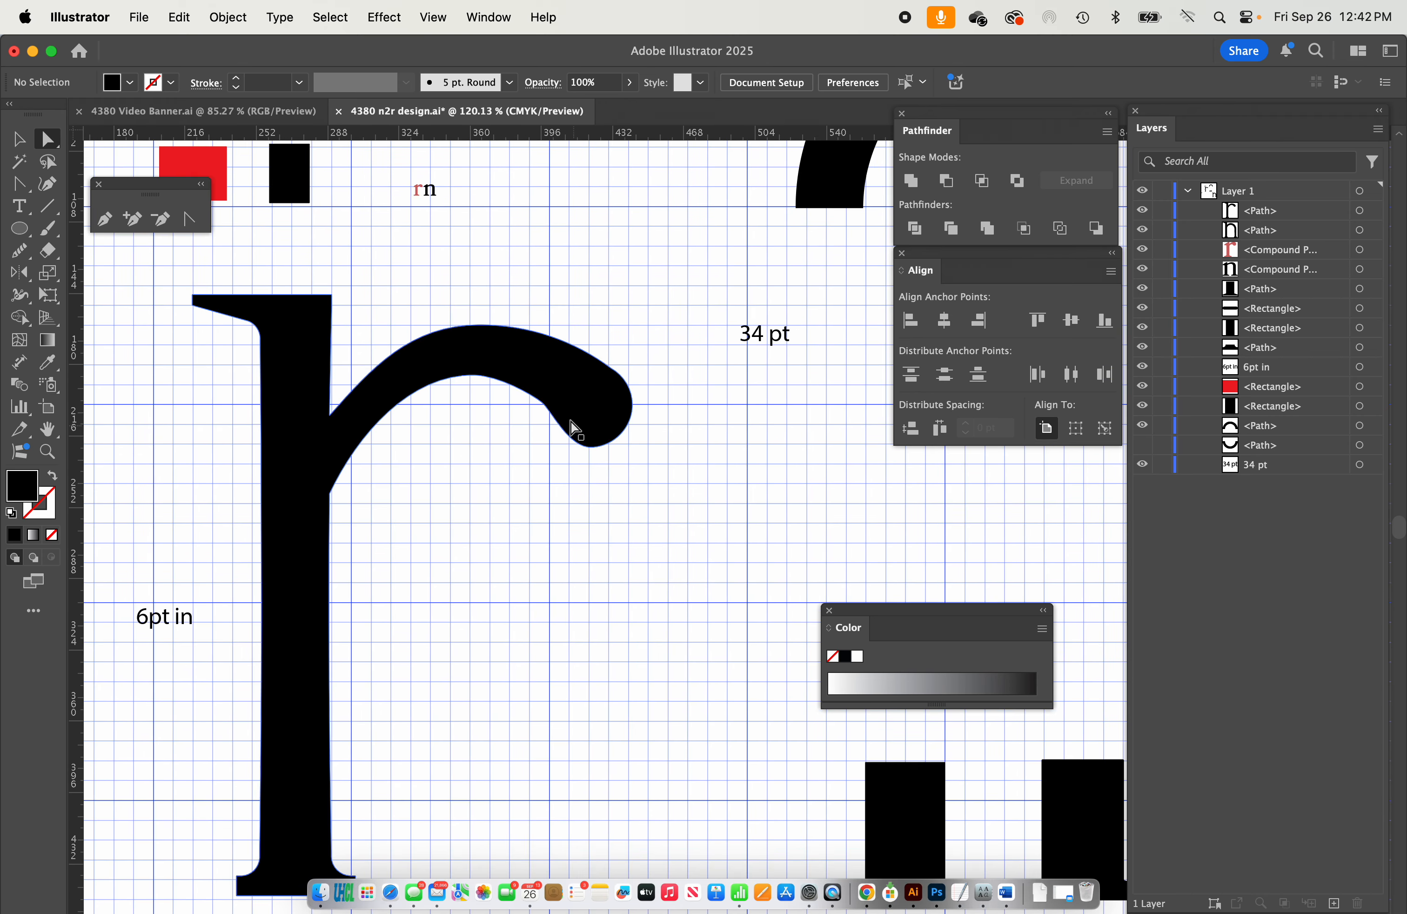
# Extend the handle of the arm-to-ball junction anchor downward to make the curve into the ball rounder.
pyautogui.click(550, 409)
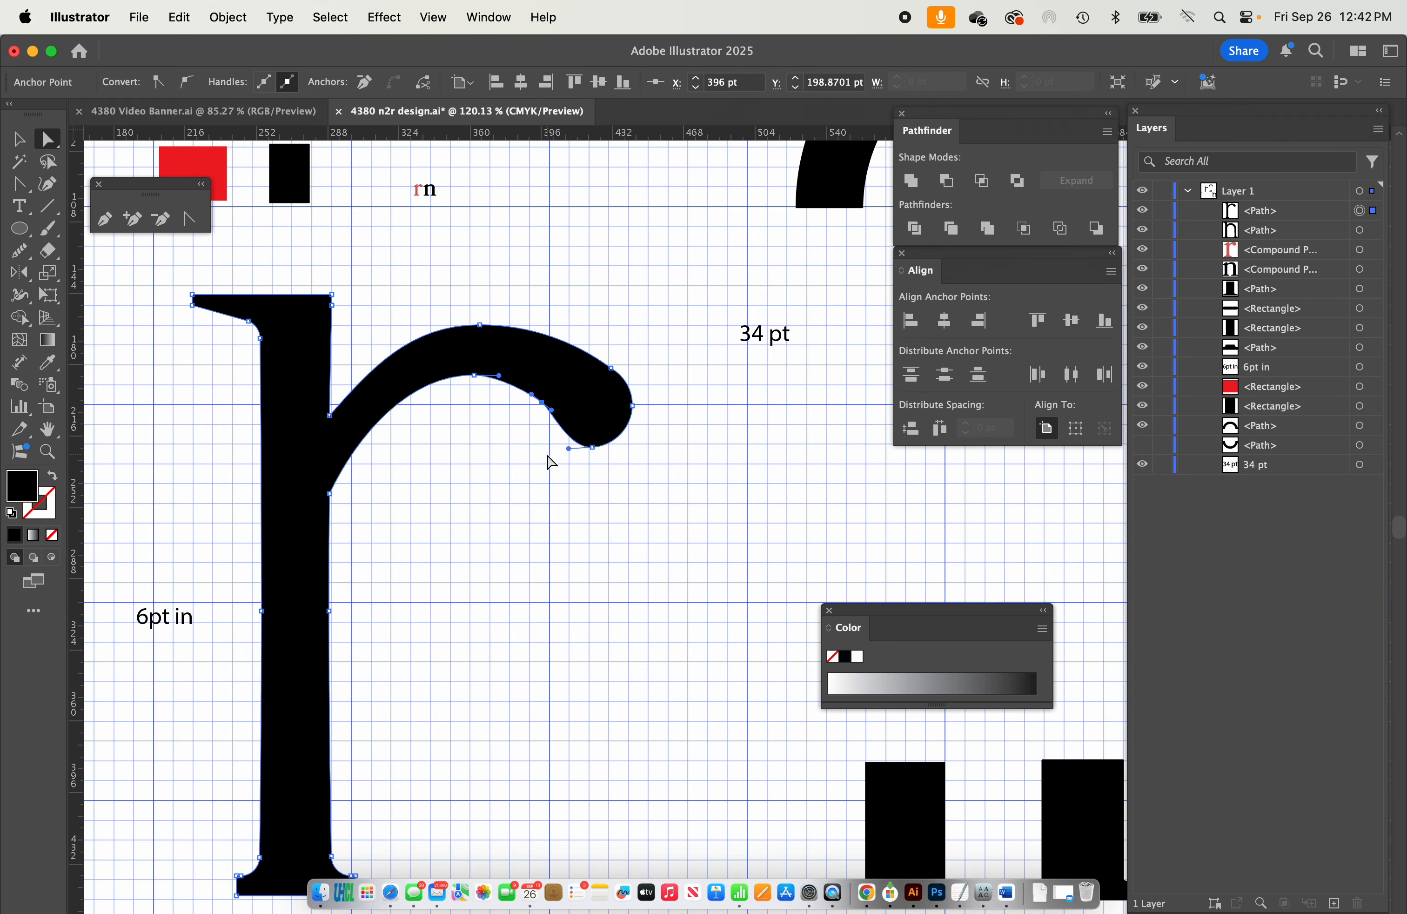
pyautogui.scroll(3, 474, 437)
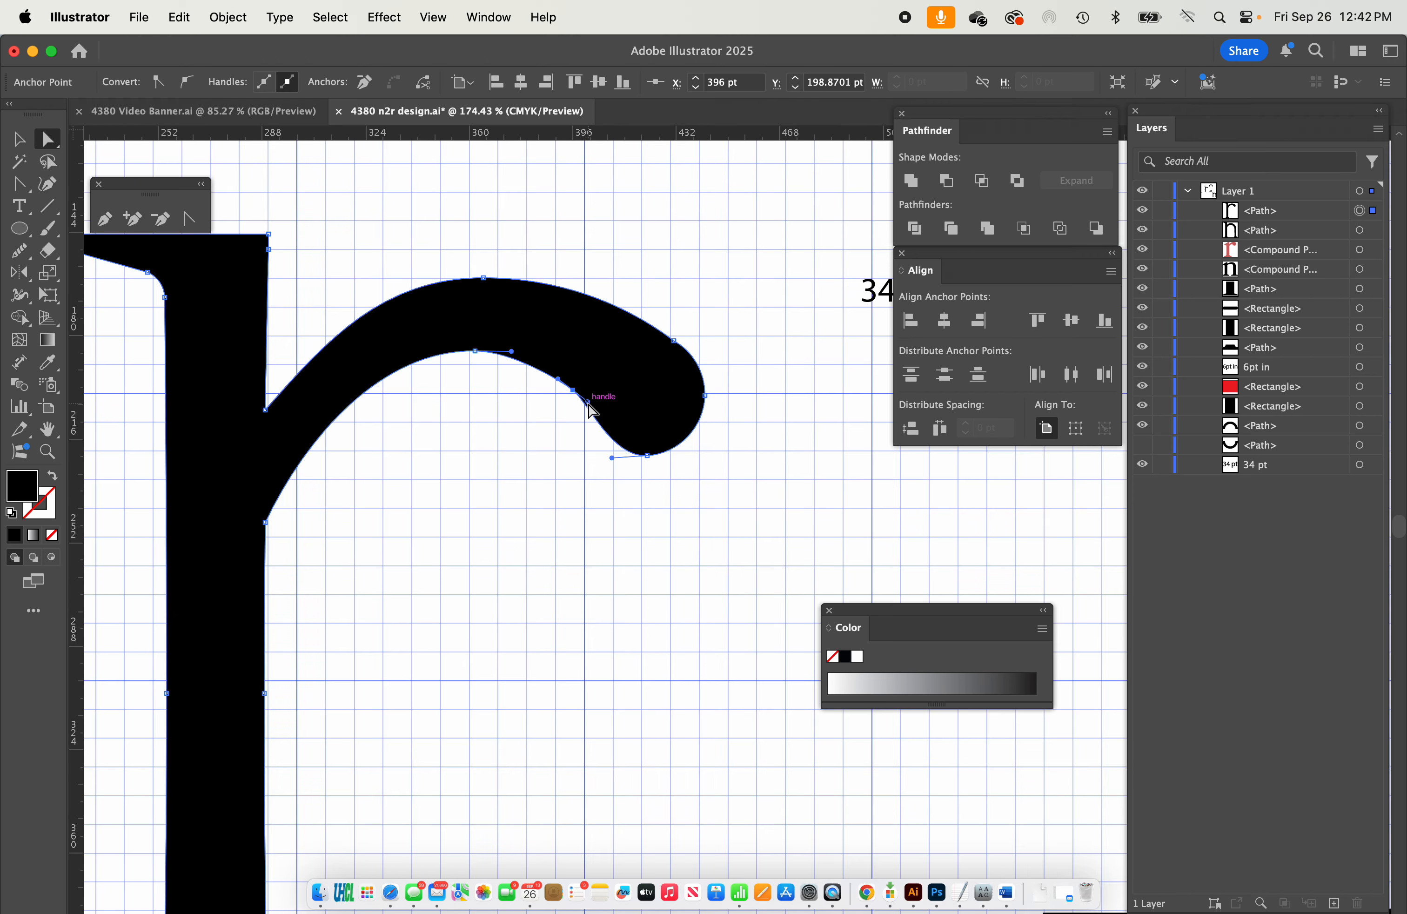
pyautogui.moveTo(588, 402); pyautogui.dragTo(606, 431)
pyautogui.click(585, 525)
pyautogui.scroll(-5, 586, 525)
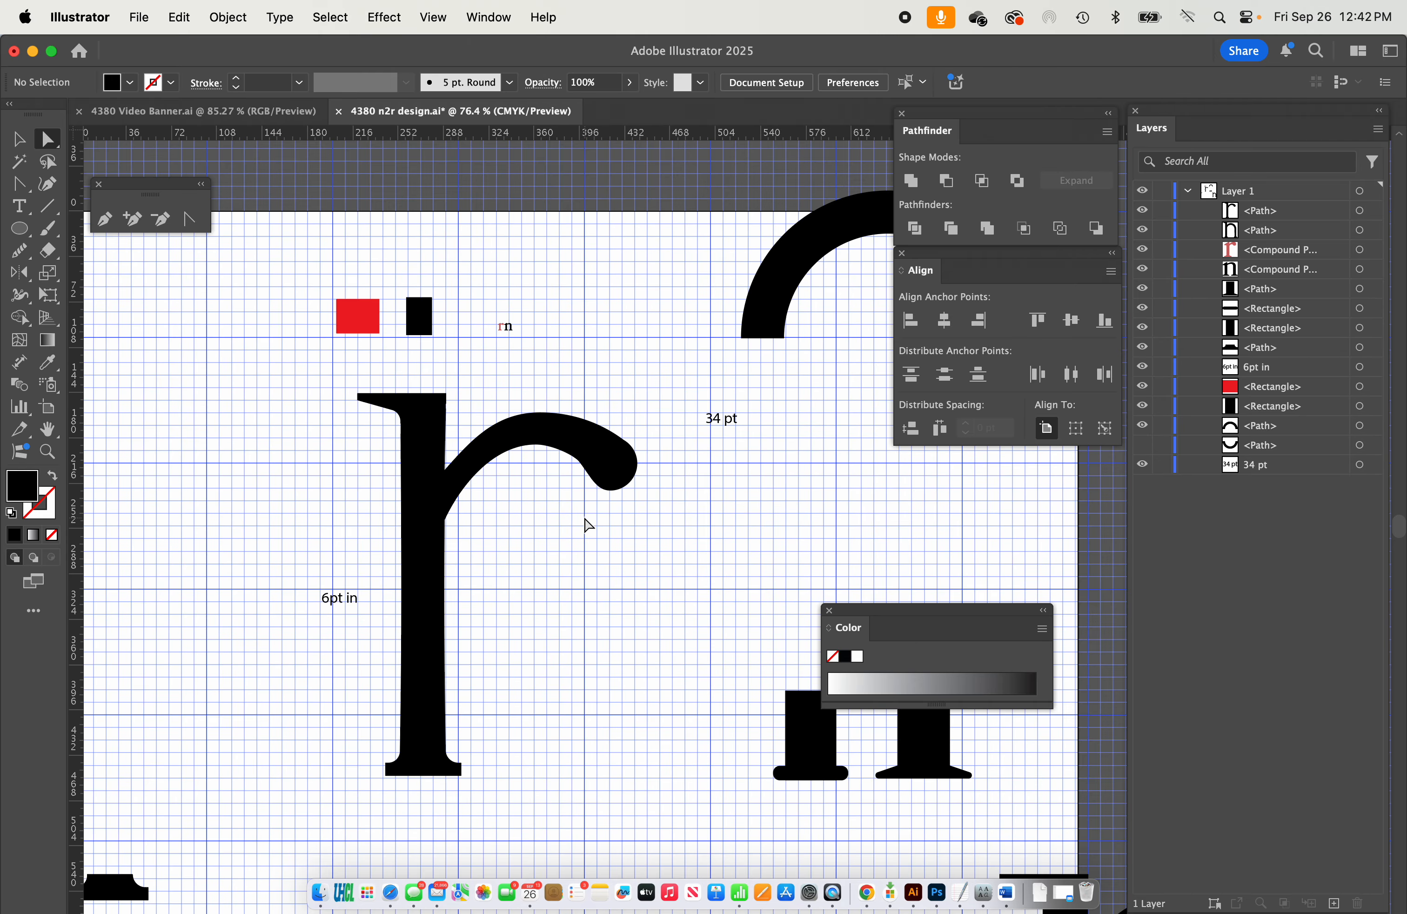
# Examine the small reference r and n, comparing the arm's branch and ball terminal with the large r.
pyautogui.scroll(10, 508, 289)
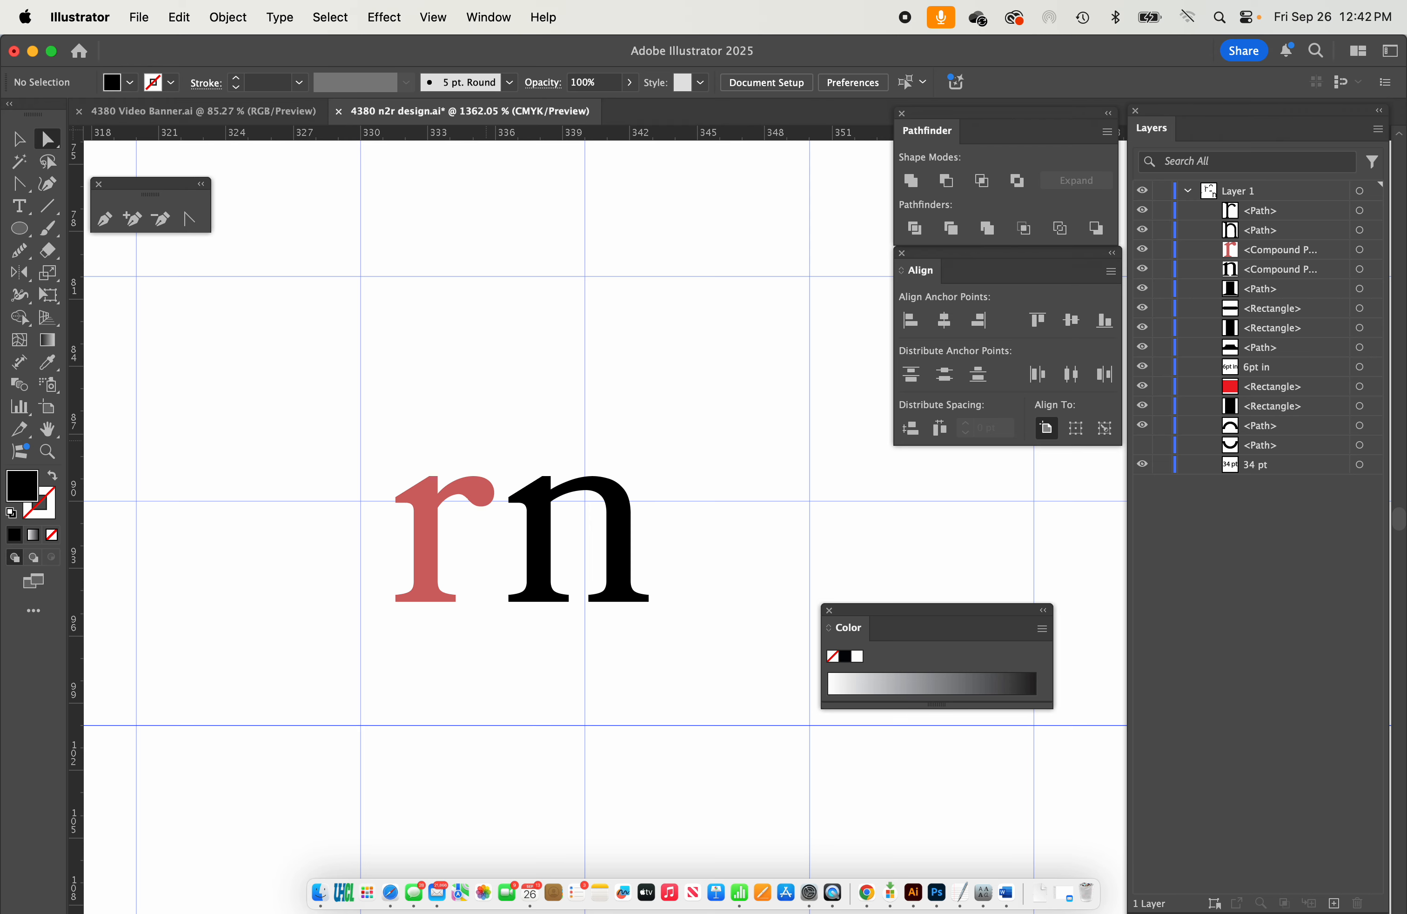
pyautogui.scroll(3, 486, 446)
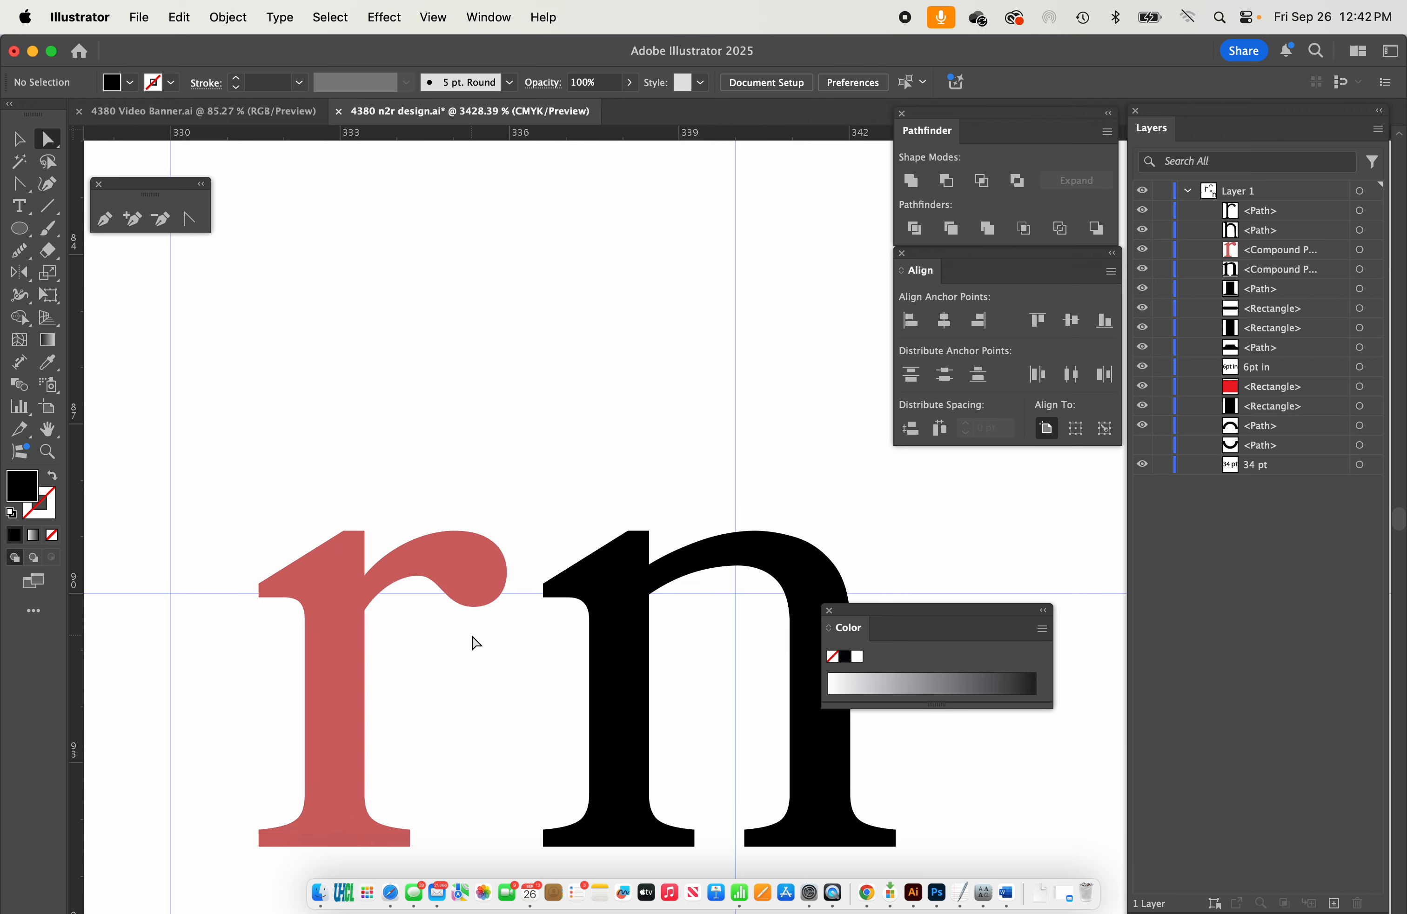
pyautogui.scroll(-10, 465, 640)
pyautogui.scroll(8, 462, 640)
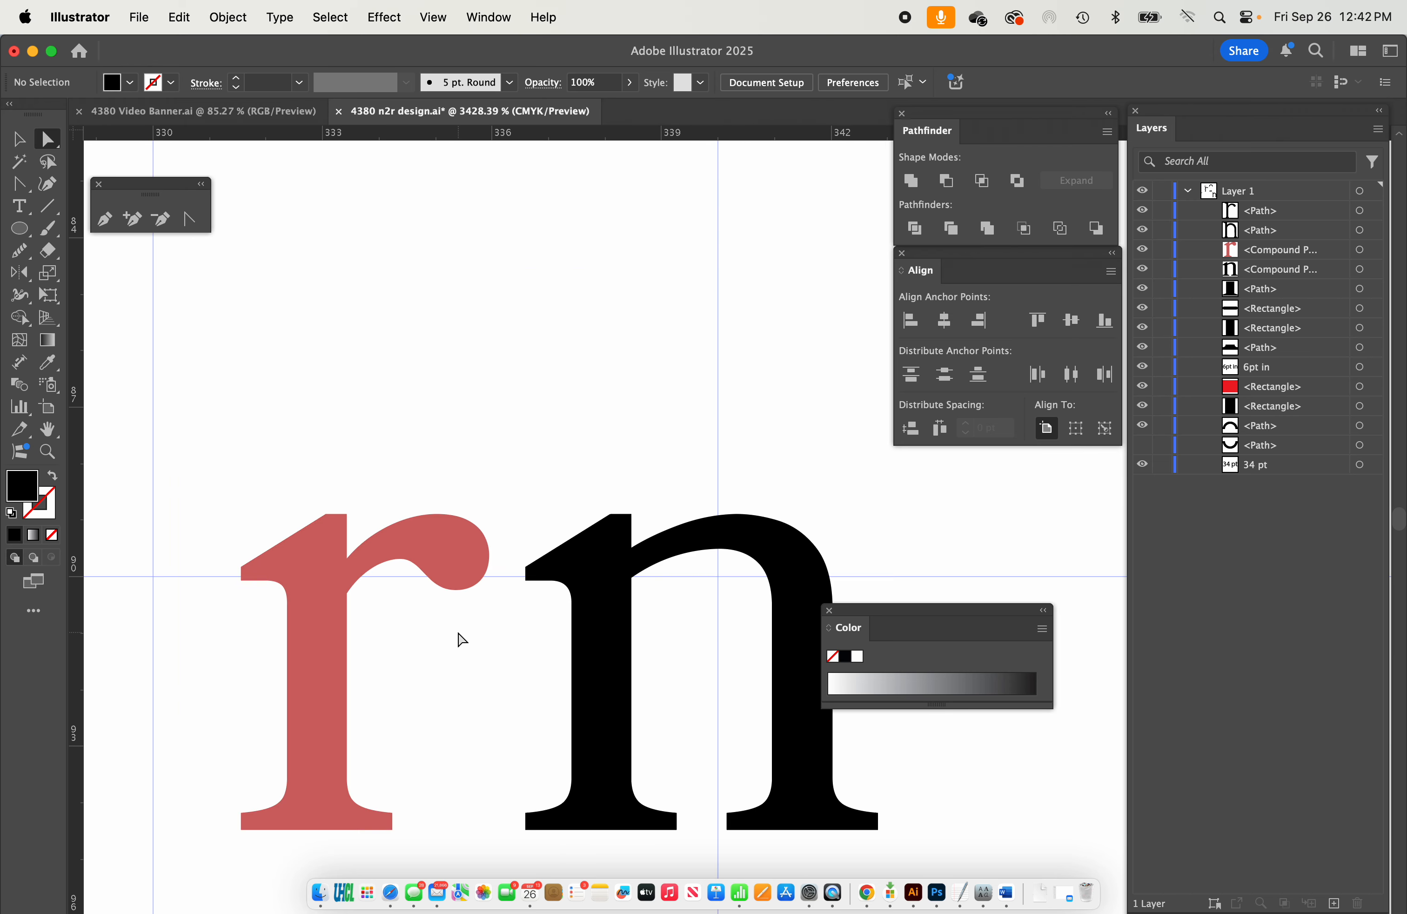
pyautogui.scroll(-3, 521, 298)
pyautogui.scroll(-5, 518, 377)
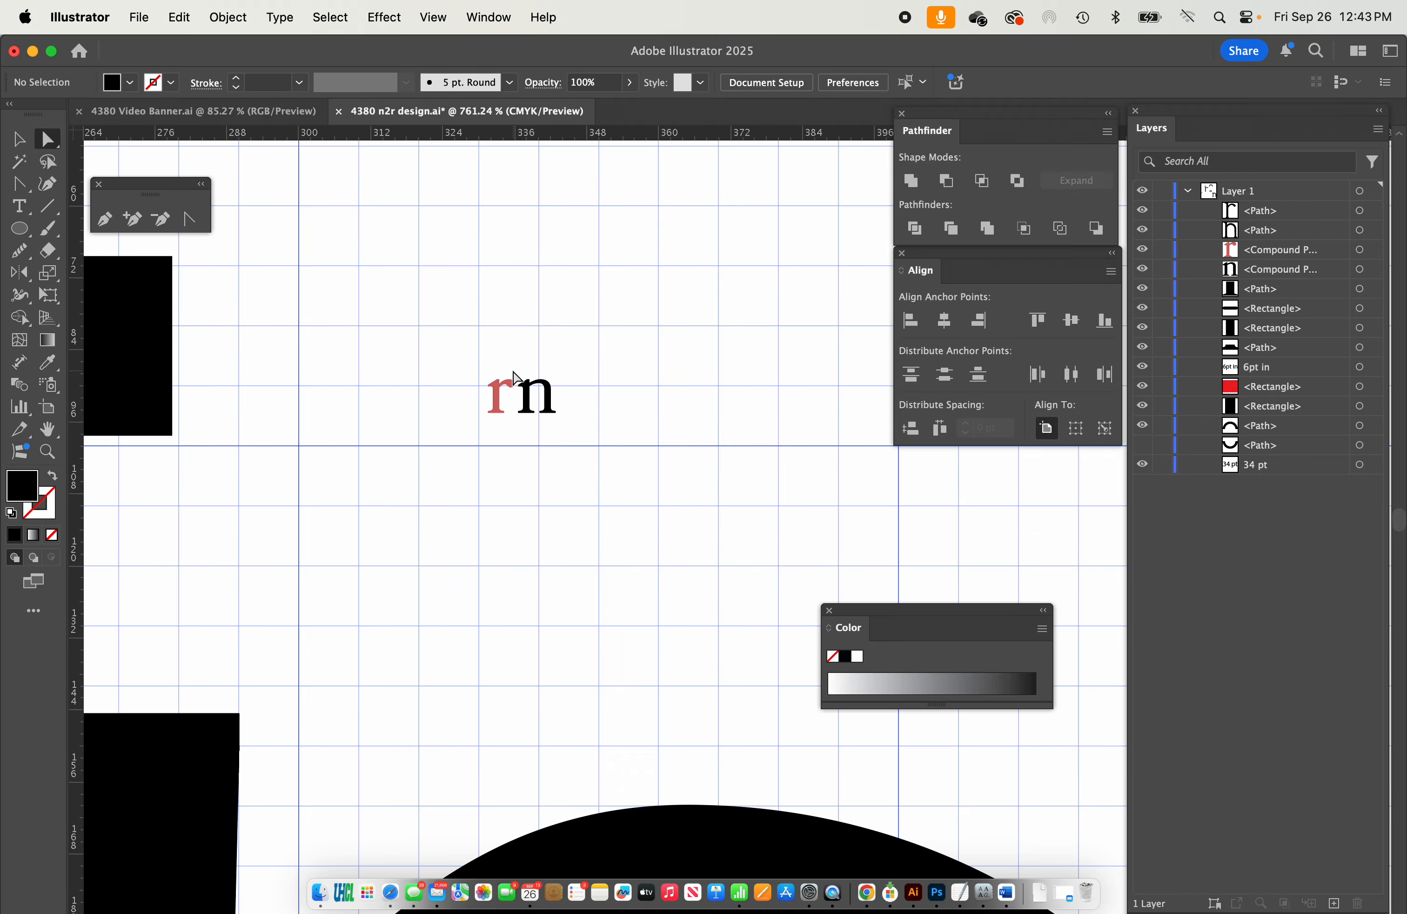
pyautogui.scroll(-5, 514, 378)
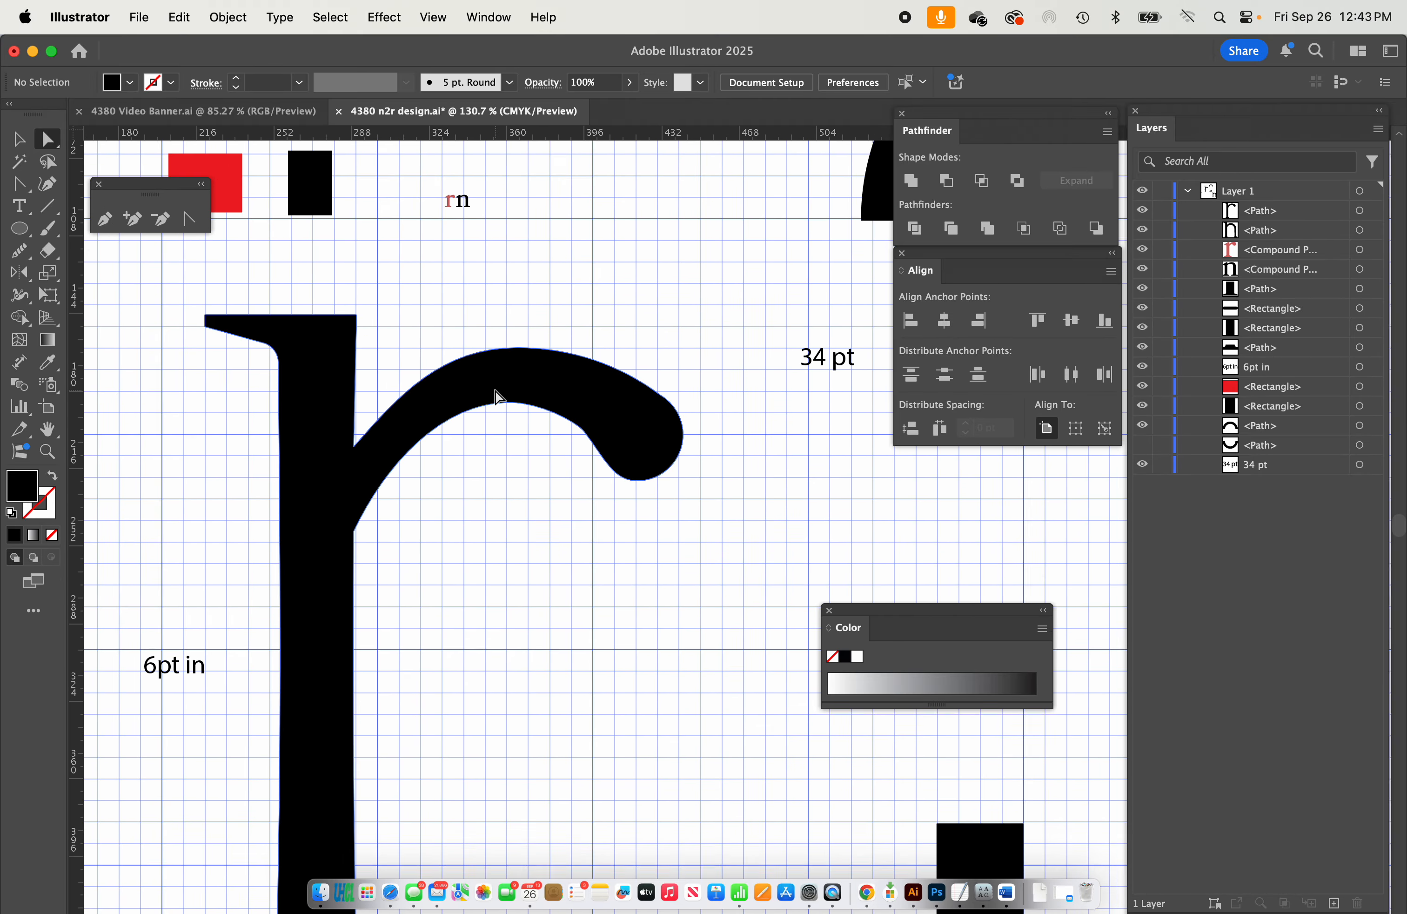